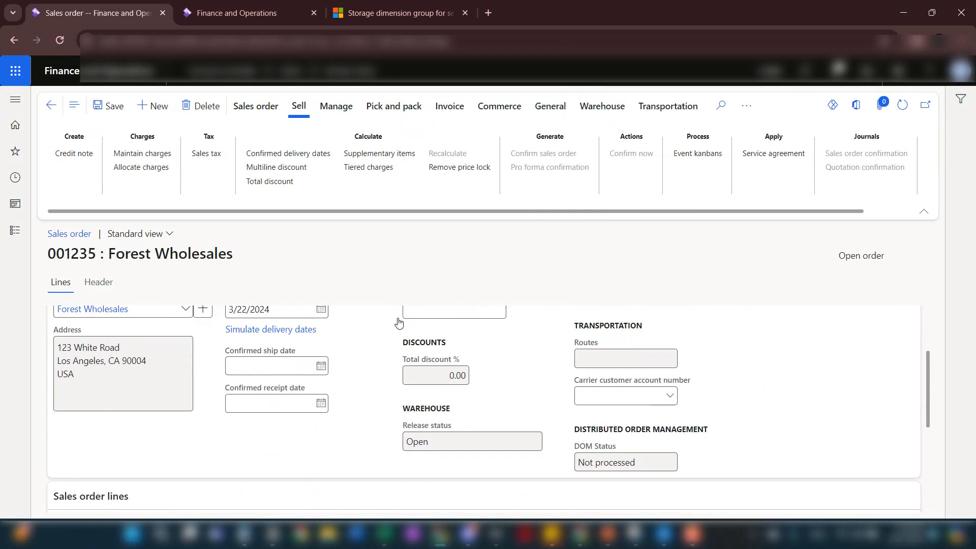
Enter item 1000 (Surface Pro 128 GB) on the first sales order line
{"action": "left_click", "coordinate": [318, 422]}
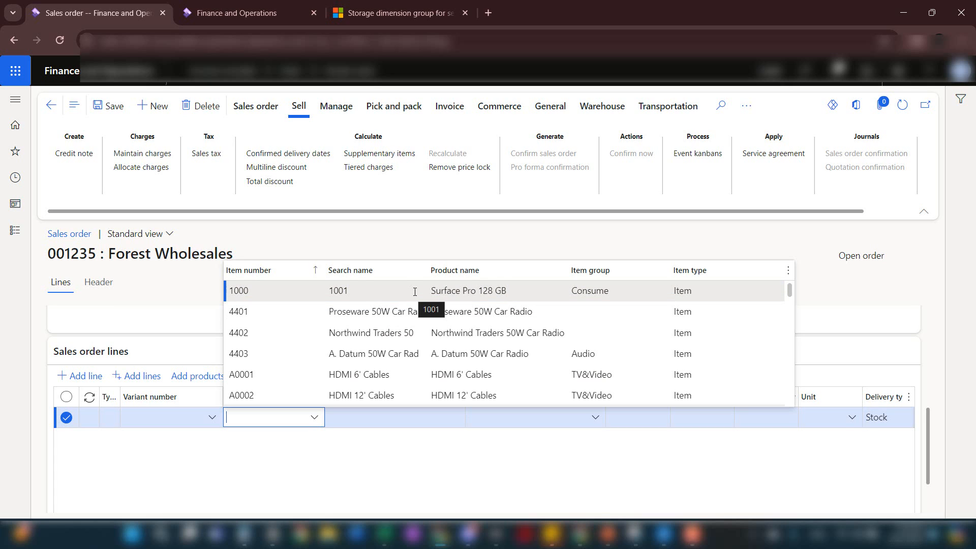
{"action": "left_click", "coordinate": [440, 290]}
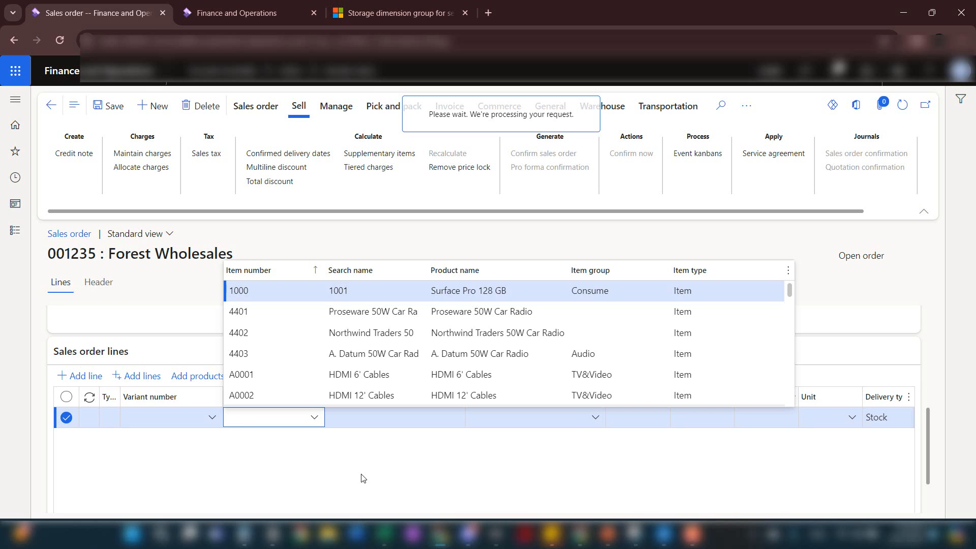
{"action": "scroll", "coordinate": [359, 477], "scroll_direction": "down", "scroll_amount": 2}
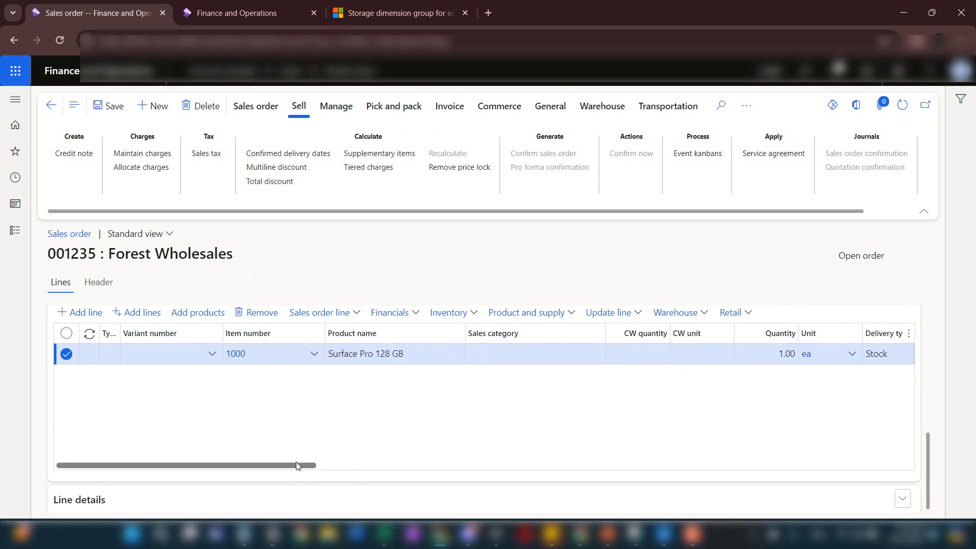
{"action": "mouse_move", "coordinate": [297, 465]}
{"action": "left_mouse_down"}
{"action": "mouse_move", "coordinate": [517, 473]}
{"action": "mouse_move", "coordinate": [287, 469]}
{"action": "left_mouse_up"}
Add a second sales order line for the Customer Prepayment item with a unit price of 700
{"action": "left_click", "coordinate": [90, 317]}
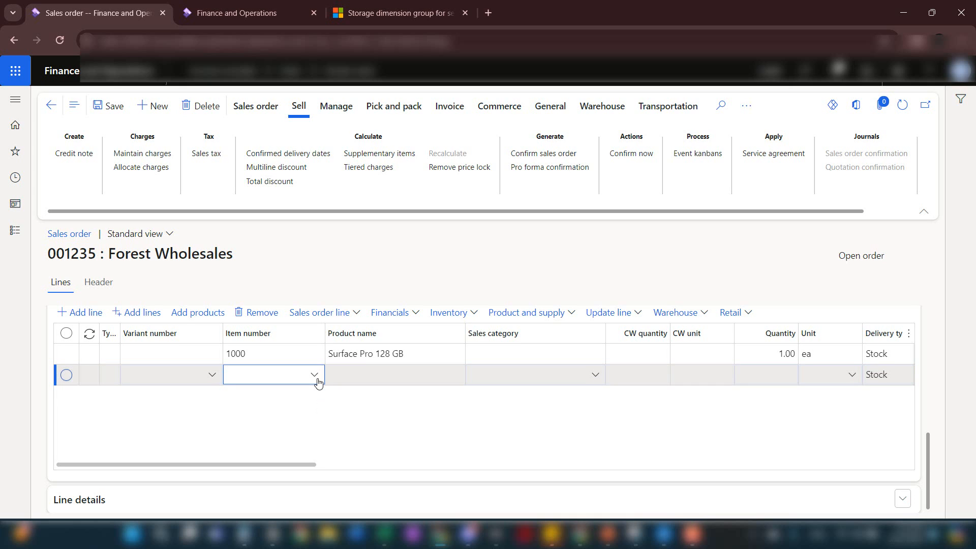
{"action": "left_click", "coordinate": [316, 380]}
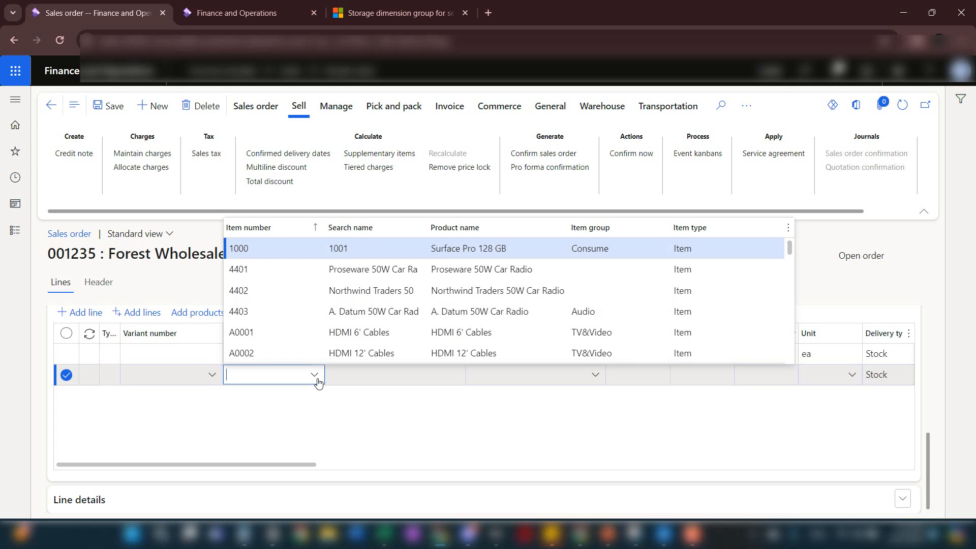
{"action": "left_click", "coordinate": [351, 413]}
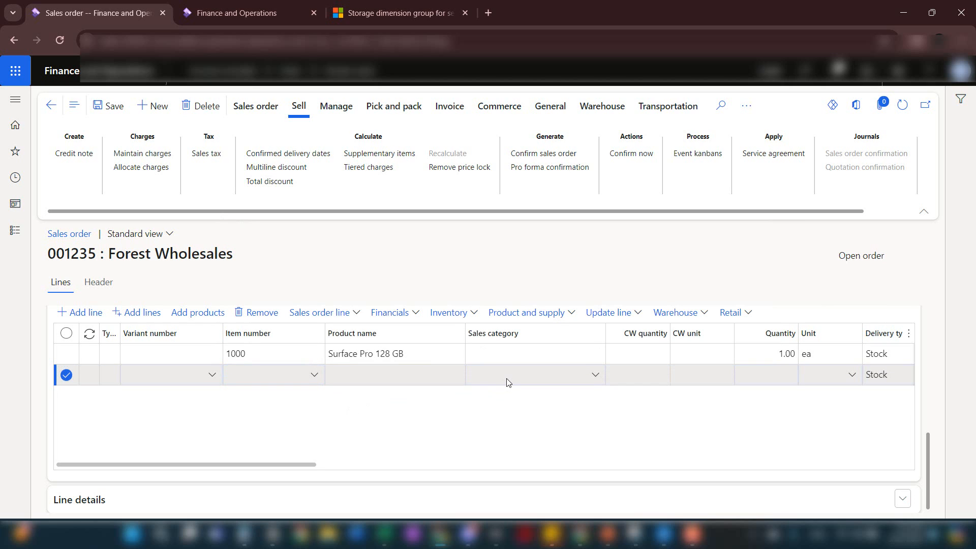
{"action": "left_click", "coordinate": [313, 377]}
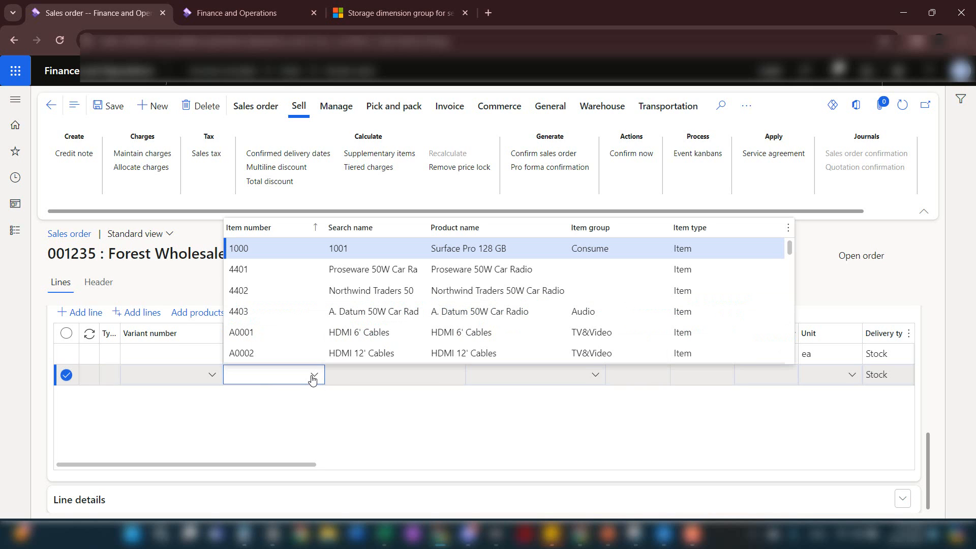
{"action": "type", "text": "custo"}
{"action": "key", "text": "Return"}
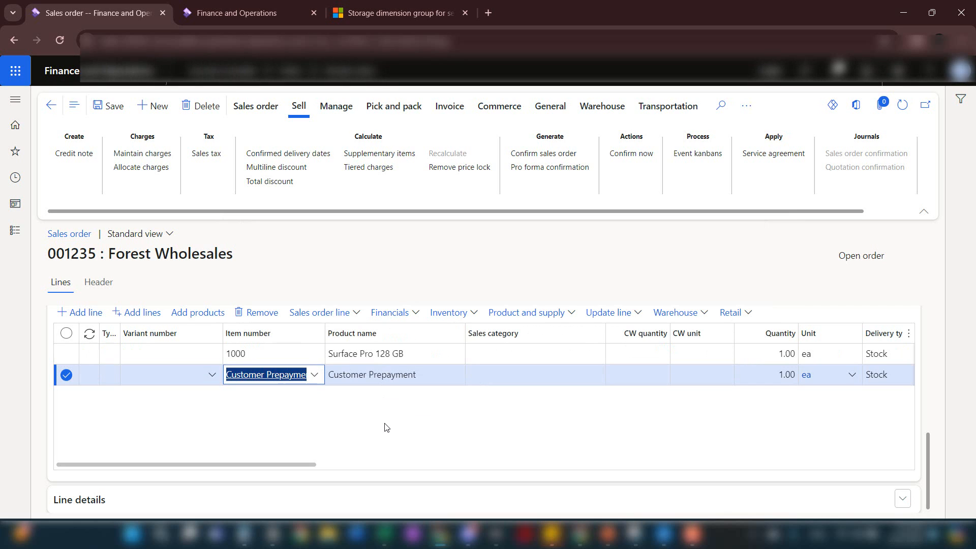
{"action": "left_click_drag", "start_coordinate": [312, 466], "coordinate": [548, 466]}
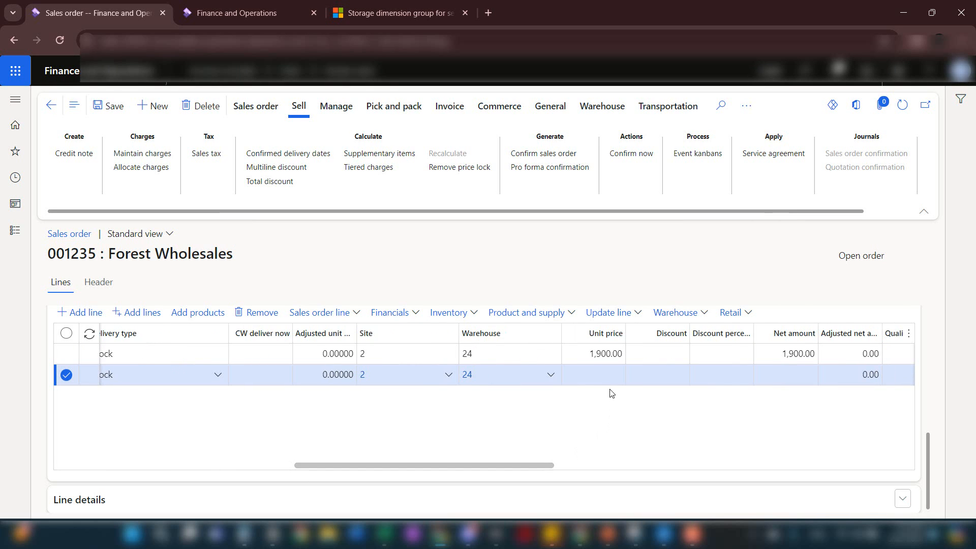
{"action": "left_click", "coordinate": [601, 377]}
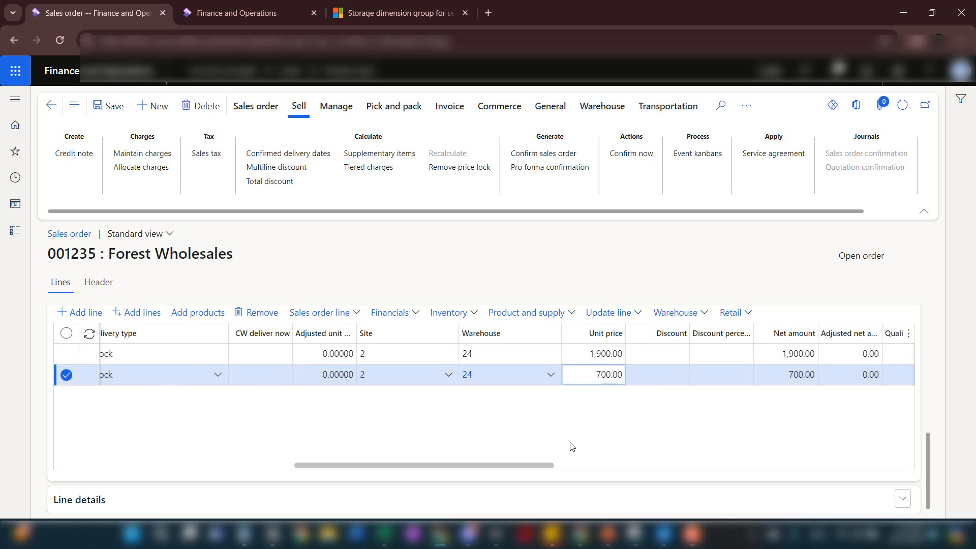
Add a third sales order line and choose Customer Prepayment as its item
{"action": "left_click_drag", "start_coordinate": [543, 469], "coordinate": [303, 454]}
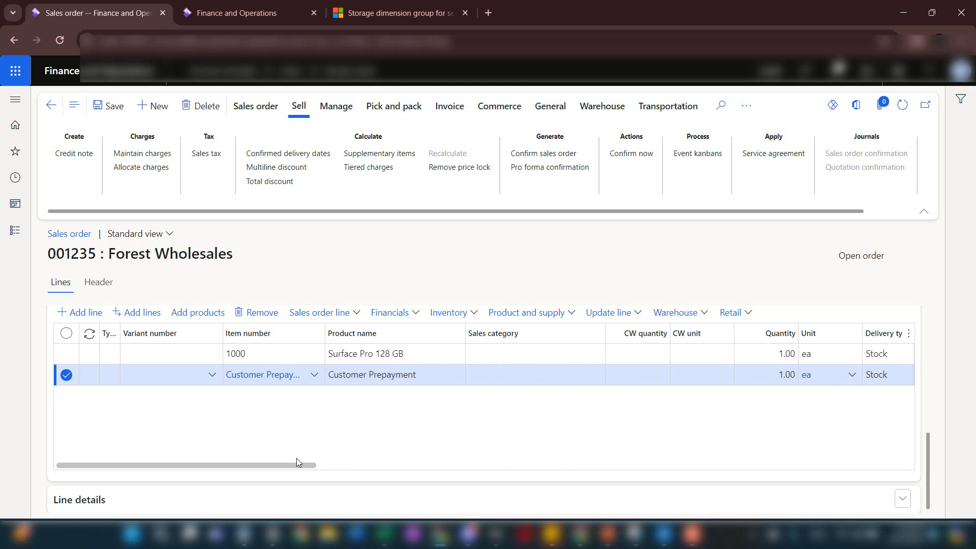
{"action": "left_click", "coordinate": [80, 312]}
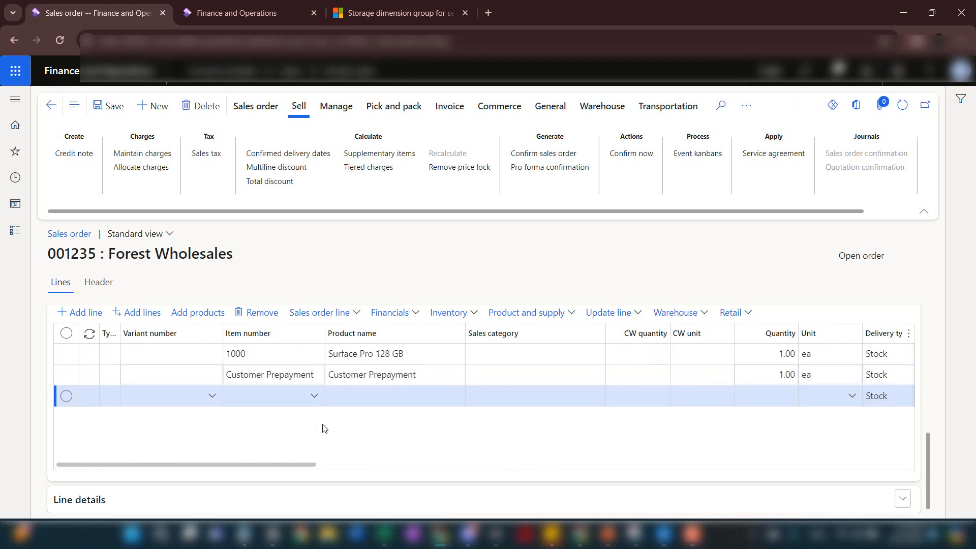
{"action": "left_click", "coordinate": [315, 396]}
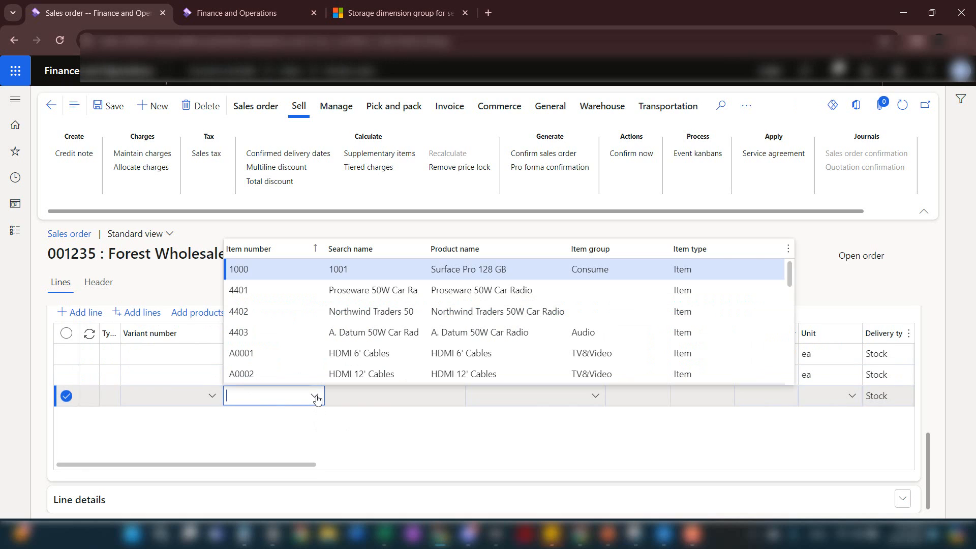
{"action": "type", "text": "cust"}
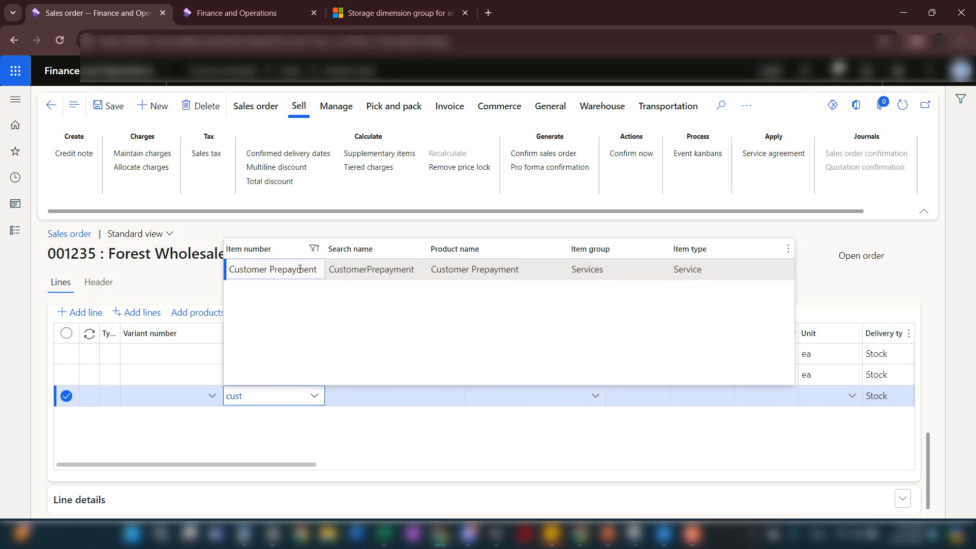
{"action": "left_click", "coordinate": [275, 268]}
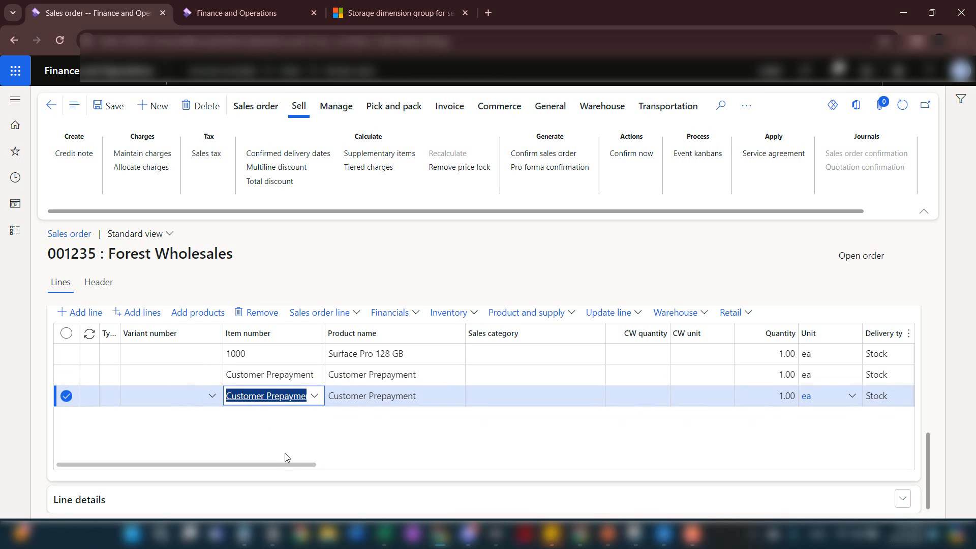
Set the third line's quantity to -1 and its unit price to 700
{"action": "left_click_drag", "start_coordinate": [290, 465], "coordinate": [361, 465]}
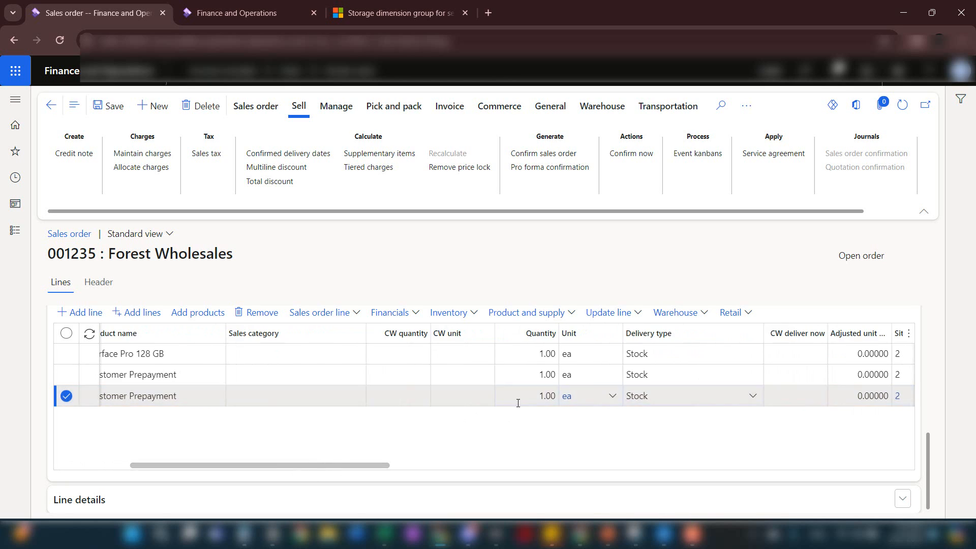
{"action": "left_click", "coordinate": [519, 401]}
{"action": "type", "text": "-"}
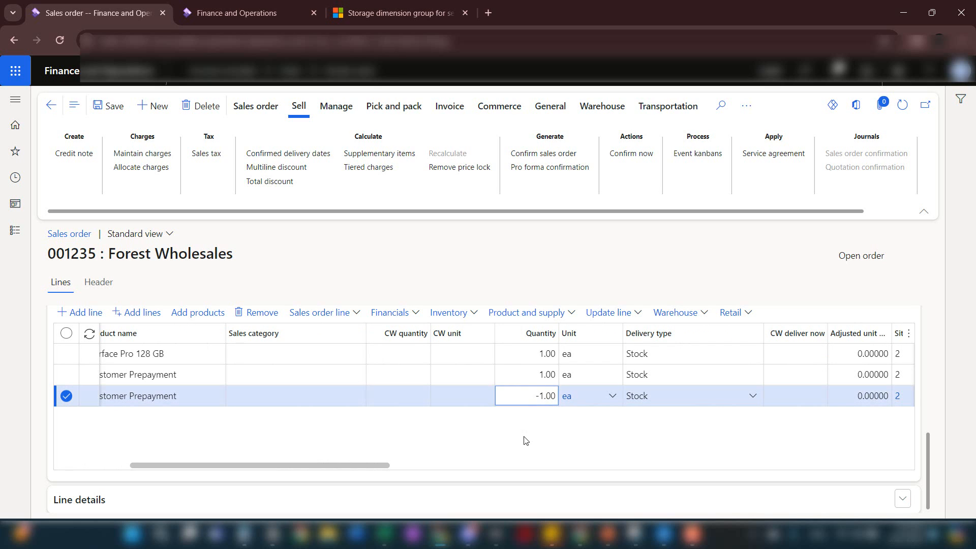
{"action": "left_click_drag", "start_coordinate": [379, 462], "coordinate": [521, 461]}
{"action": "left_click", "coordinate": [658, 398]}
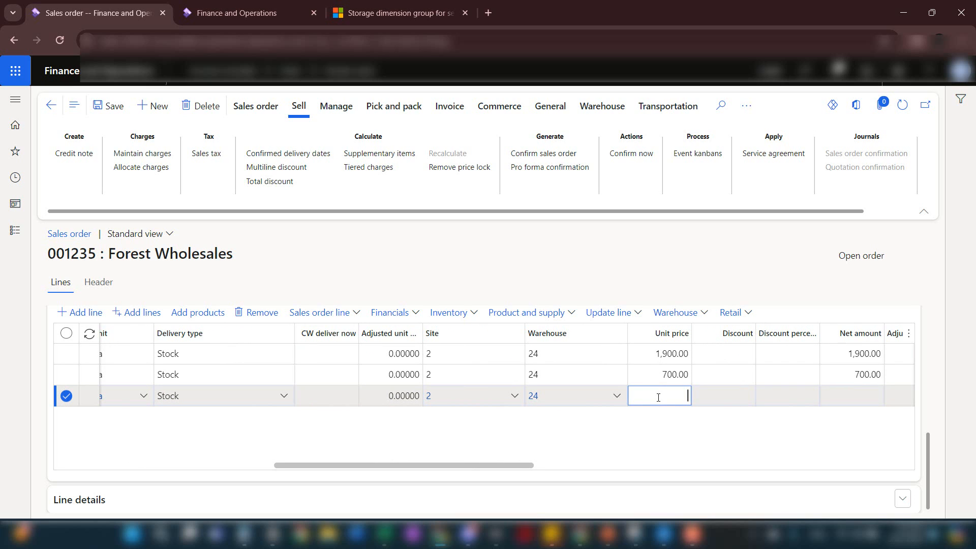
{"action": "type", "text": "700"}
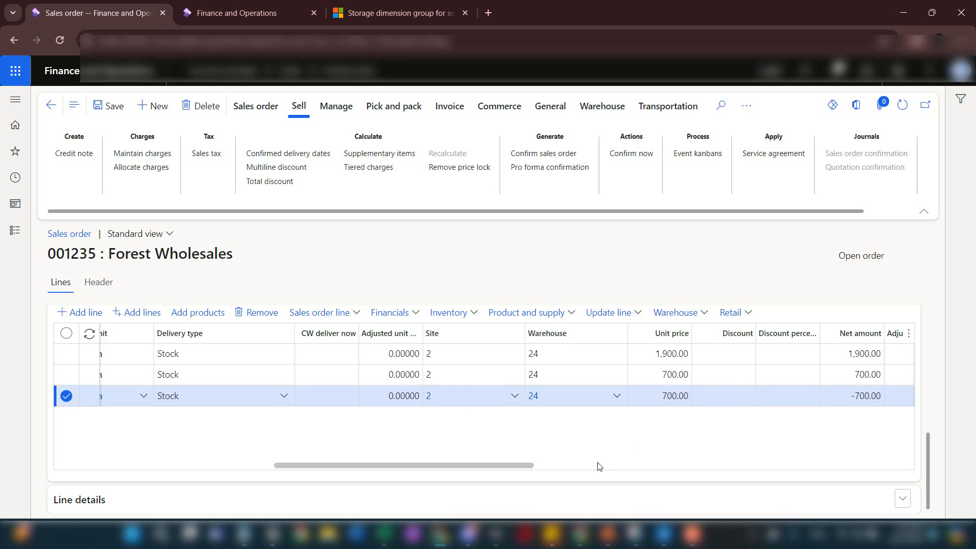
Confirm the sales order, posting the confirmation without printing, and dismiss the return lot ID warning
{"action": "left_click_drag", "start_coordinate": [520, 468], "coordinate": [283, 472]}
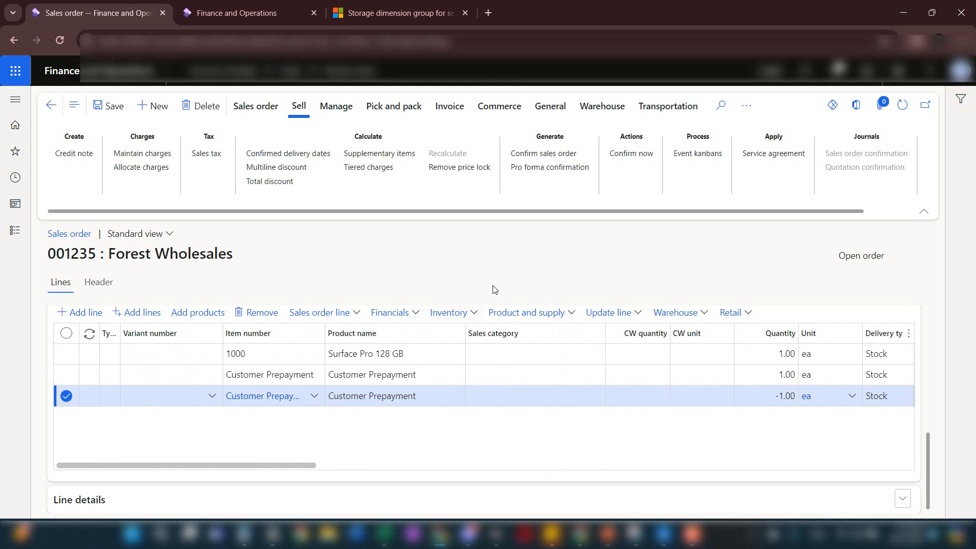
{"action": "left_click", "coordinate": [582, 155]}
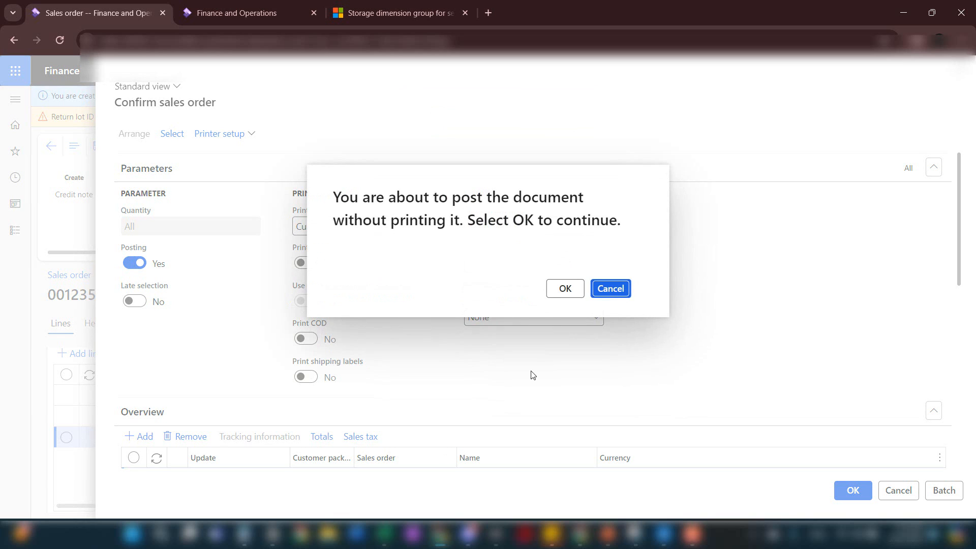
{"action": "left_click", "coordinate": [563, 289]}
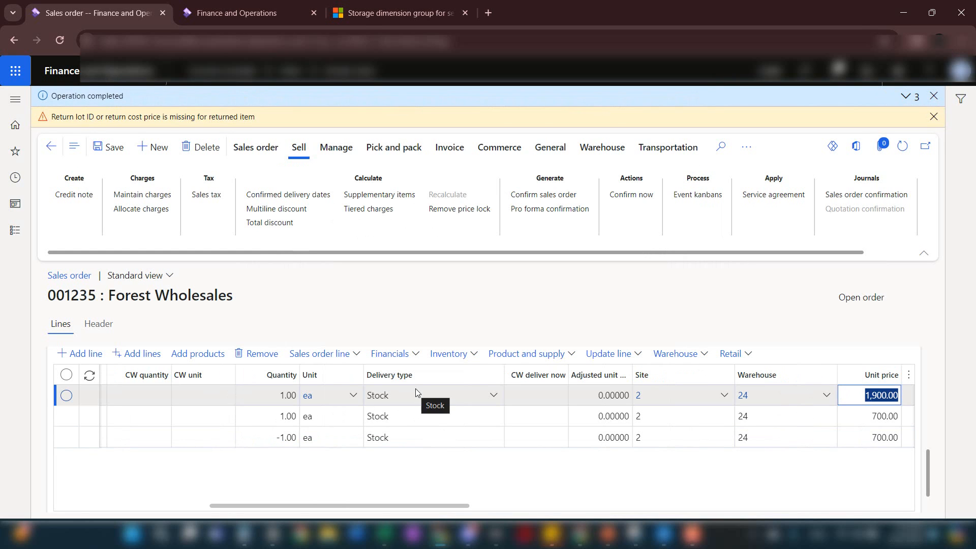
{"action": "left_click", "coordinate": [933, 117]}
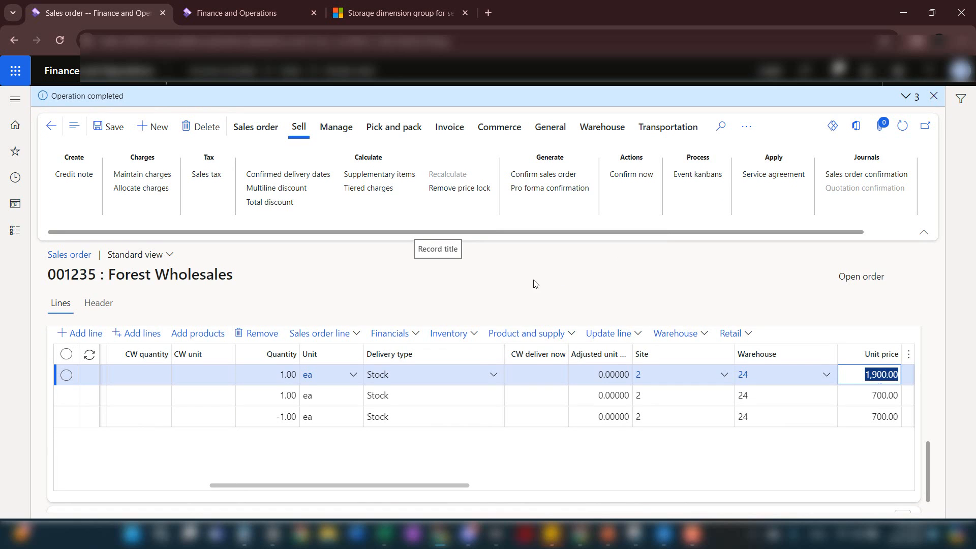
Post an invoice for only the positive Customer Prepayment line, deleting the Surface Pro 128 GB and -1 quantity prepayment lines from the posting
{"action": "left_click", "coordinate": [450, 135]}
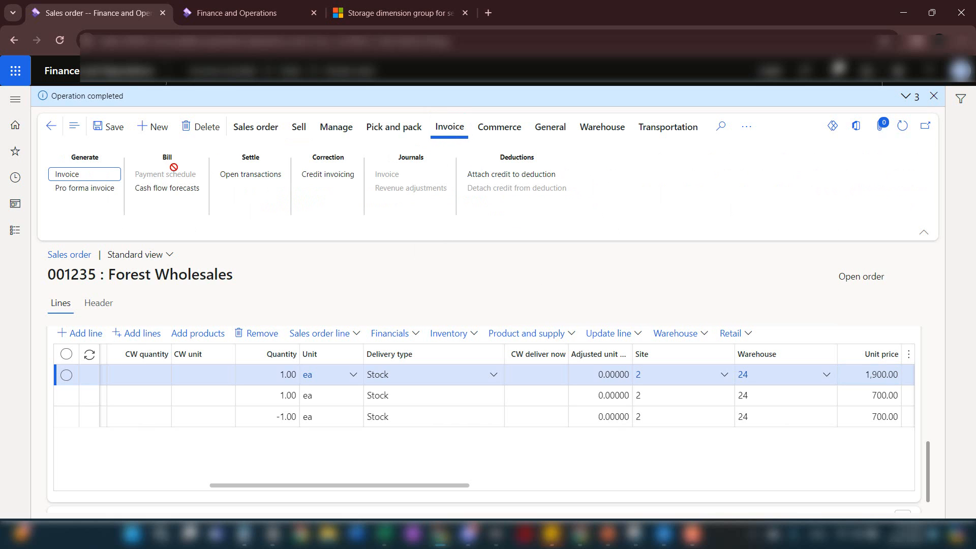
{"action": "left_click", "coordinate": [111, 180]}
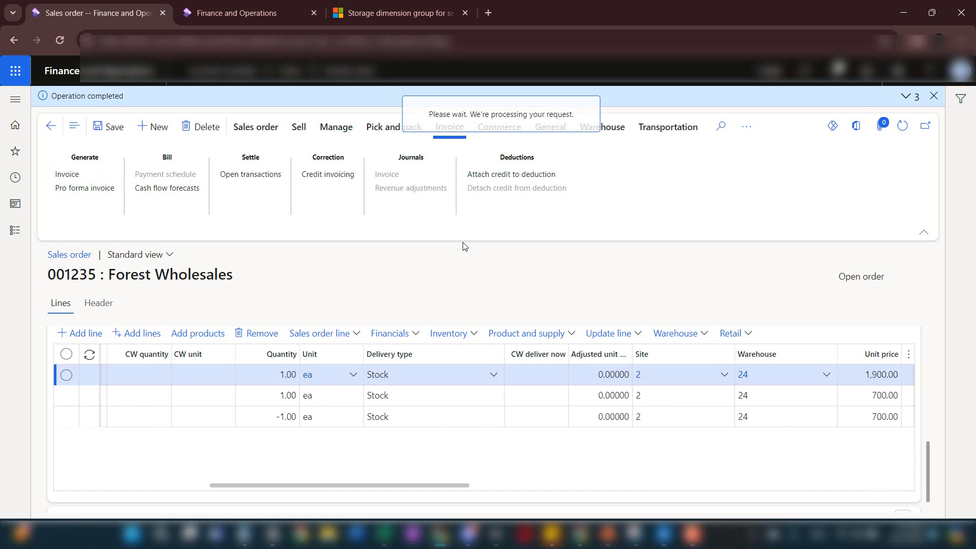
{"action": "scroll", "coordinate": [382, 289], "scroll_direction": "down", "scroll_amount": 3}
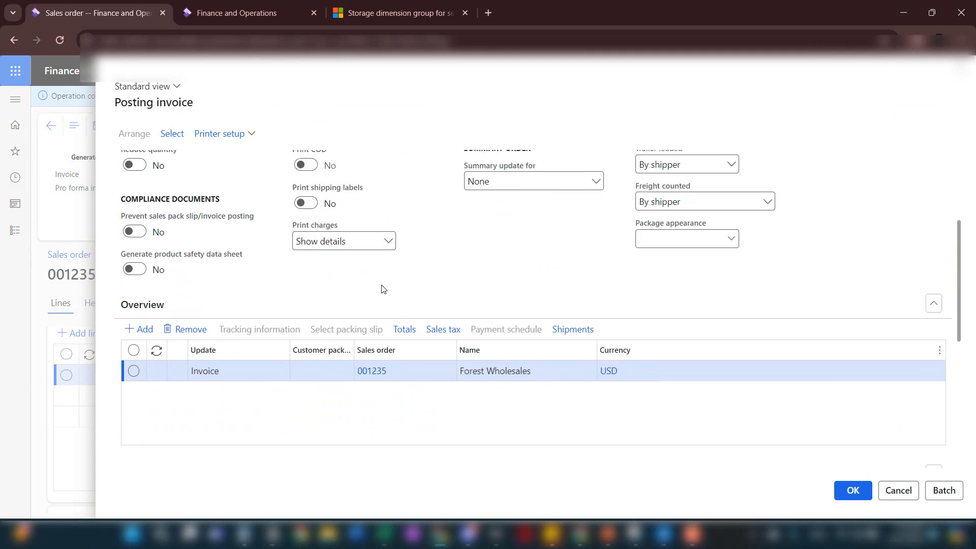
{"action": "scroll", "coordinate": [382, 289], "scroll_direction": "down", "scroll_amount": 6}
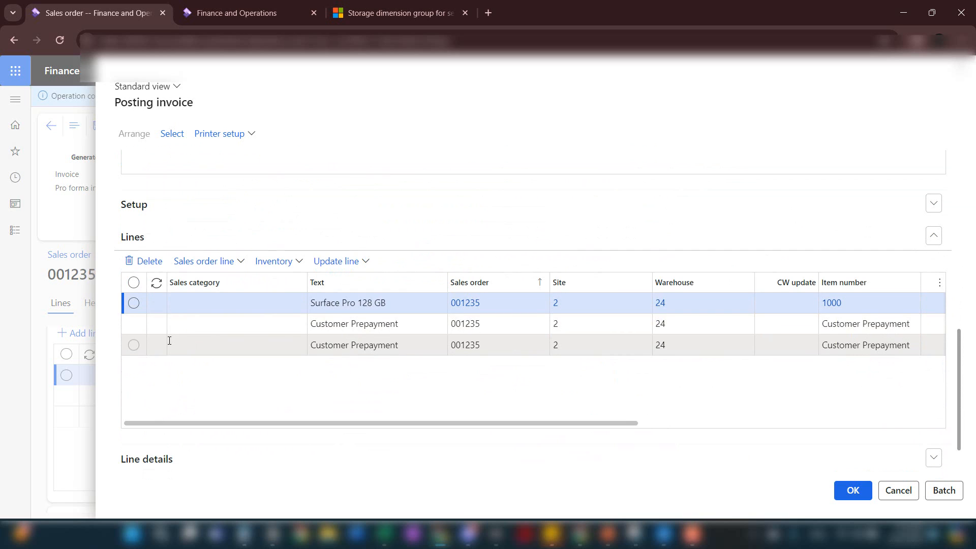
{"action": "left_click", "coordinate": [133, 303]}
{"action": "left_click", "coordinate": [134, 345]}
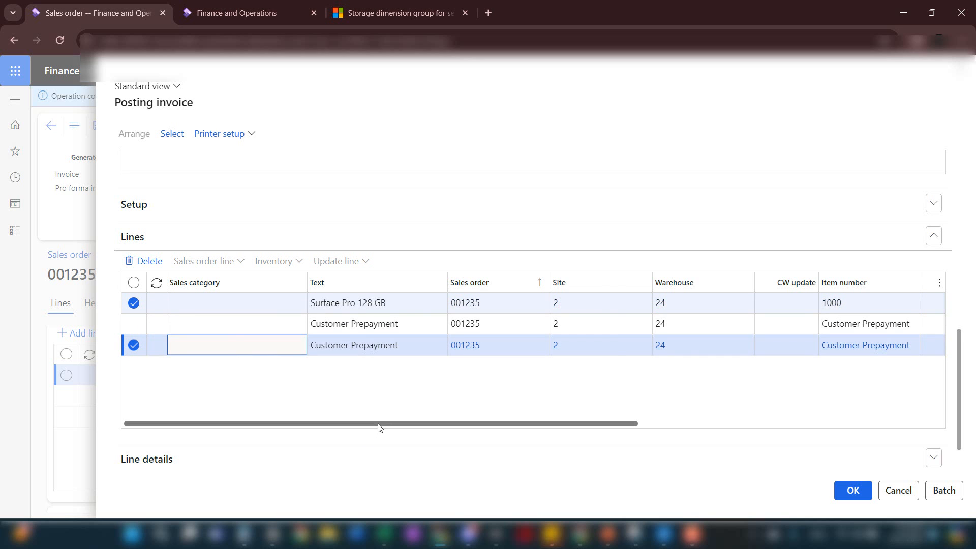
{"action": "left_click_drag", "start_coordinate": [379, 424], "coordinate": [490, 423]}
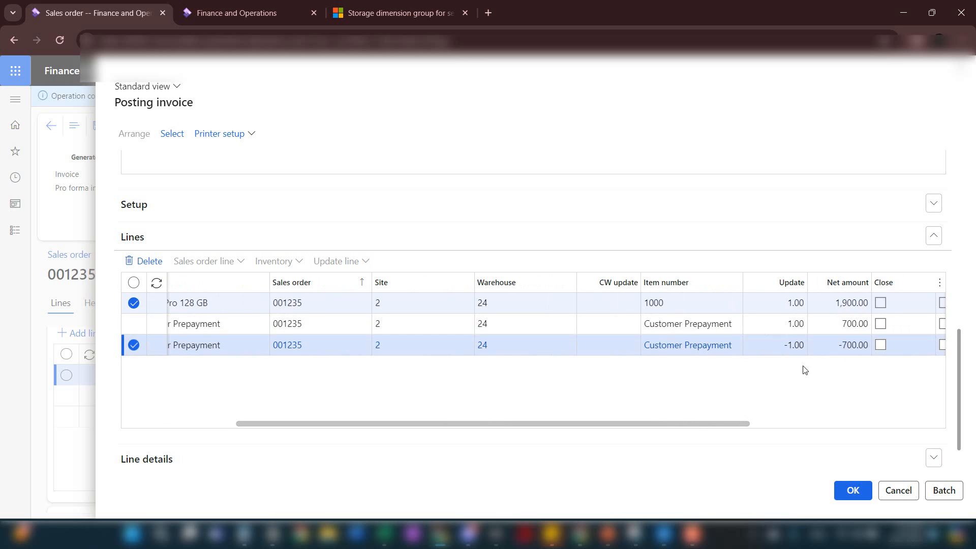
{"action": "left_click", "coordinate": [150, 261]}
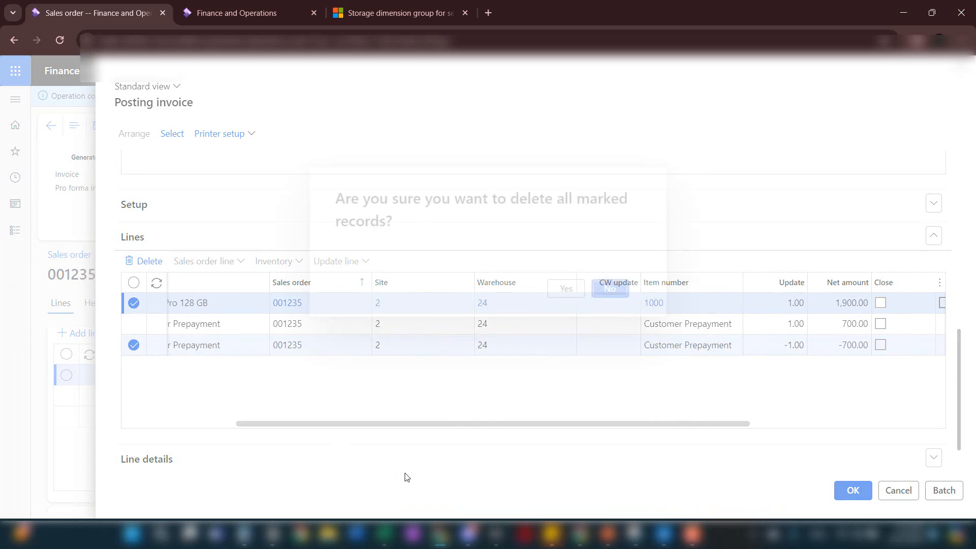
{"action": "left_click", "coordinate": [559, 296]}
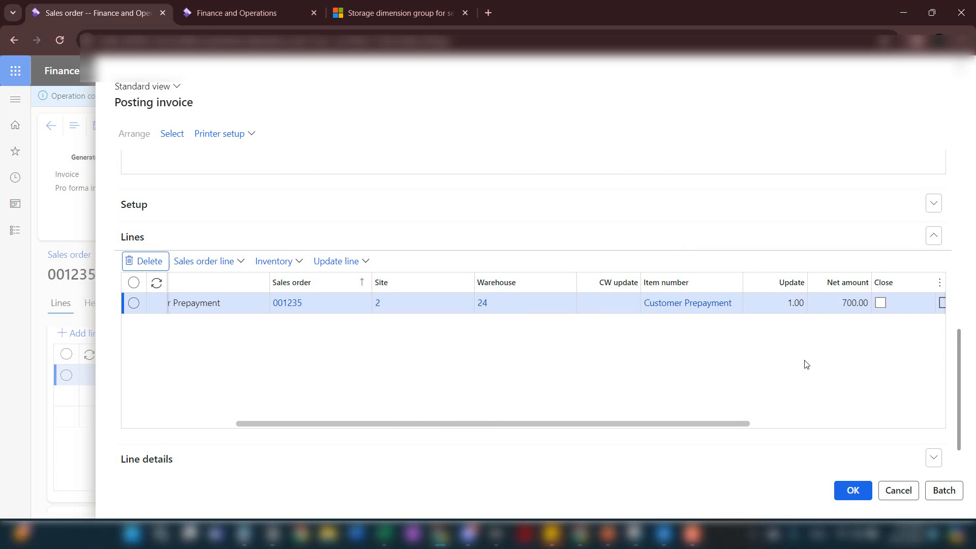
{"action": "left_click", "coordinate": [851, 492]}
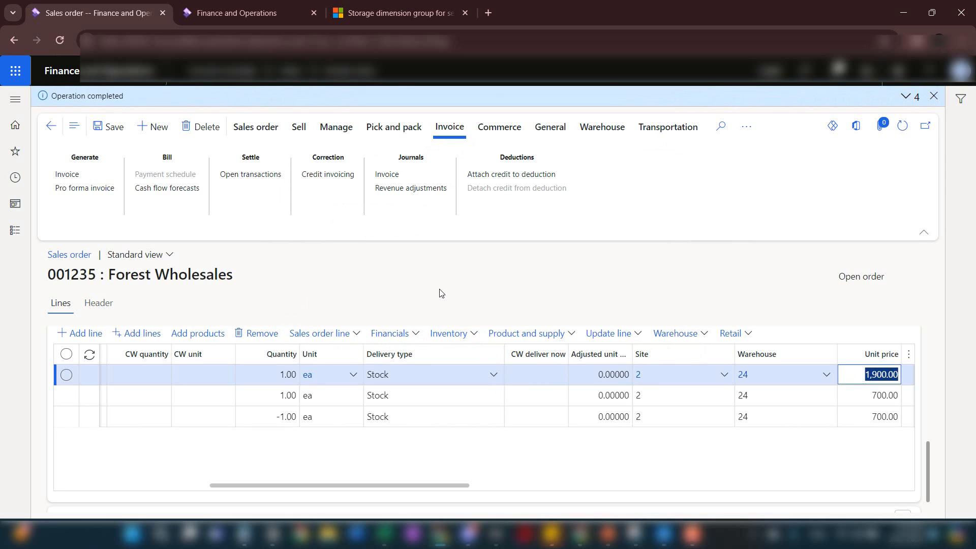
Open the voucher transactions of the posted prepayment invoice and examine their ledger accounts and amounts
{"action": "left_click", "coordinate": [397, 178]}
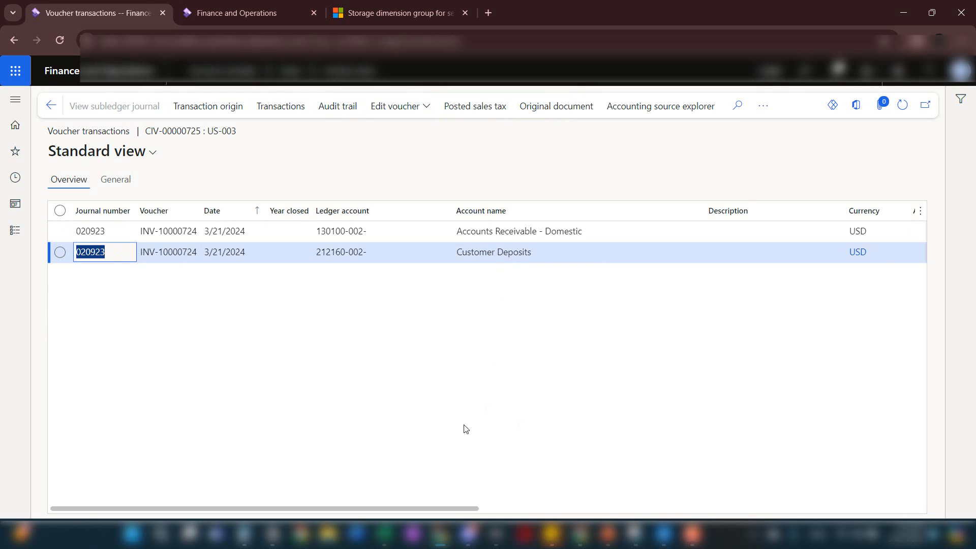
{"action": "left_click_drag", "start_coordinate": [473, 508], "coordinate": [573, 509]}
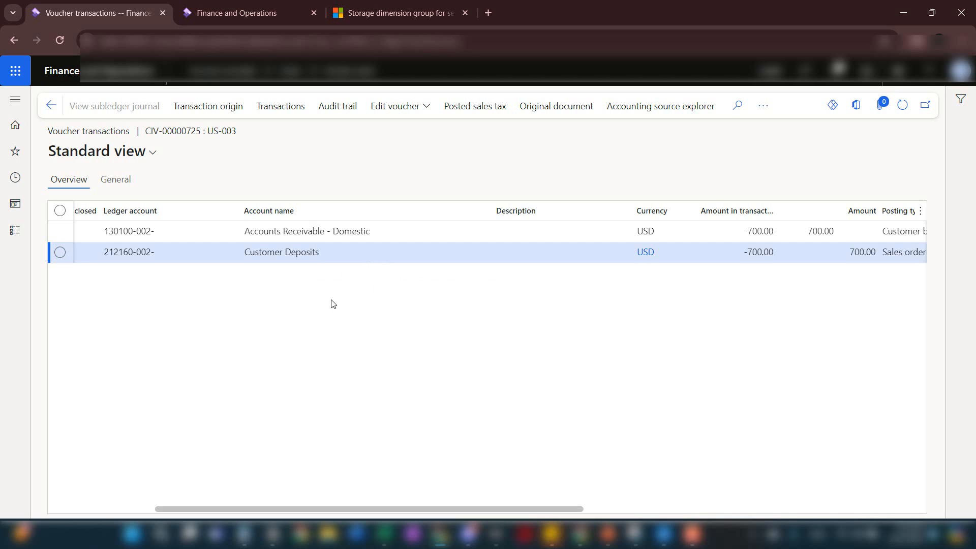
Create a customer payment journal with the name CustPay and open its payment lines
{"action": "left_click", "coordinate": [15, 242]}
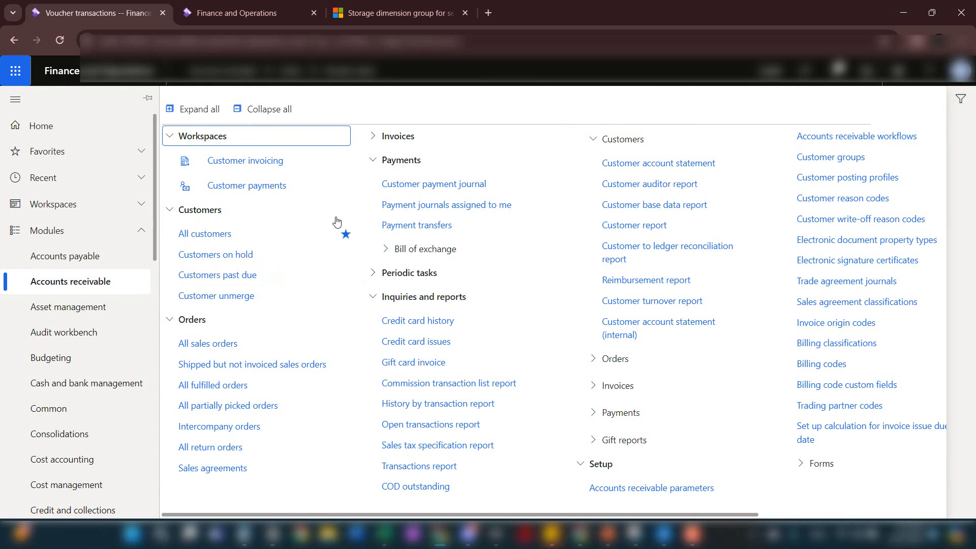
{"action": "left_click", "coordinate": [449, 189]}
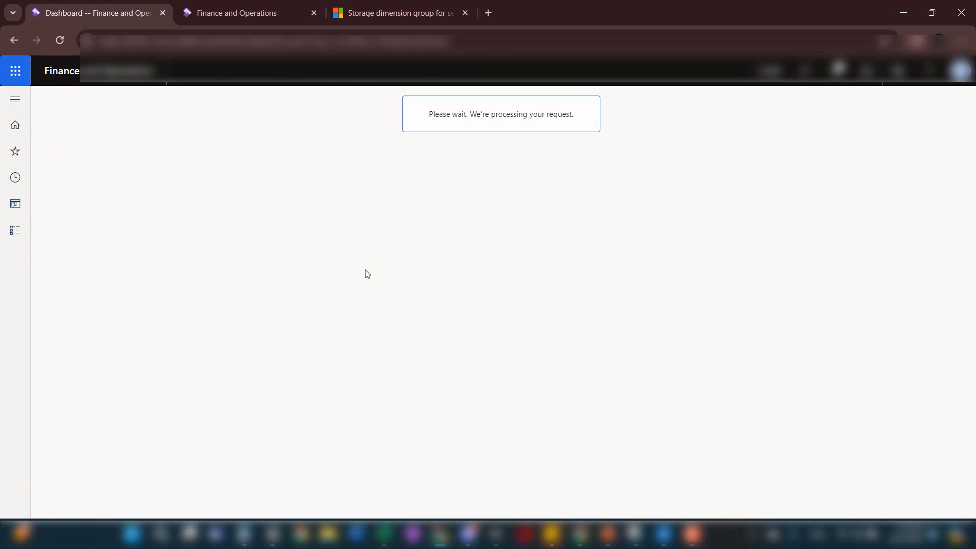
{"action": "left_click", "coordinate": [144, 111]}
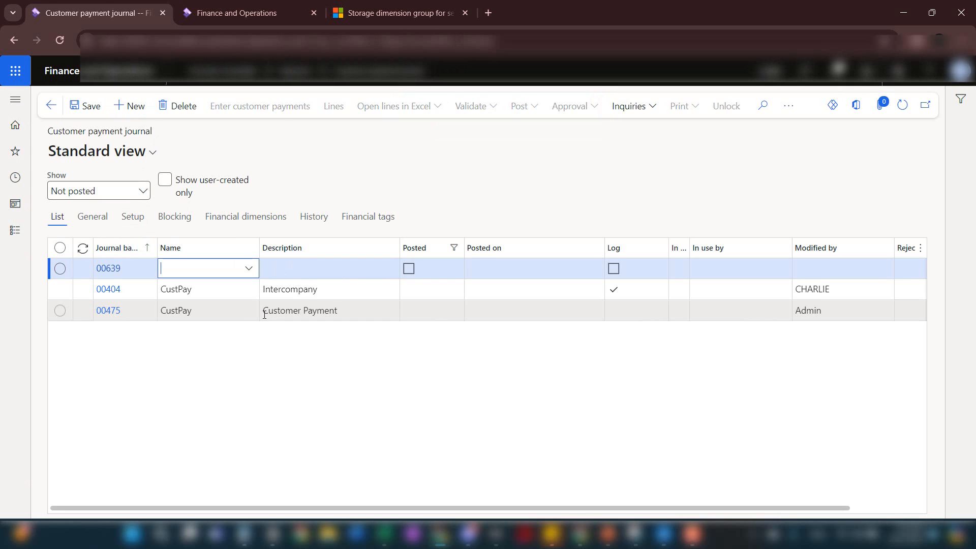
{"action": "left_click", "coordinate": [252, 275]}
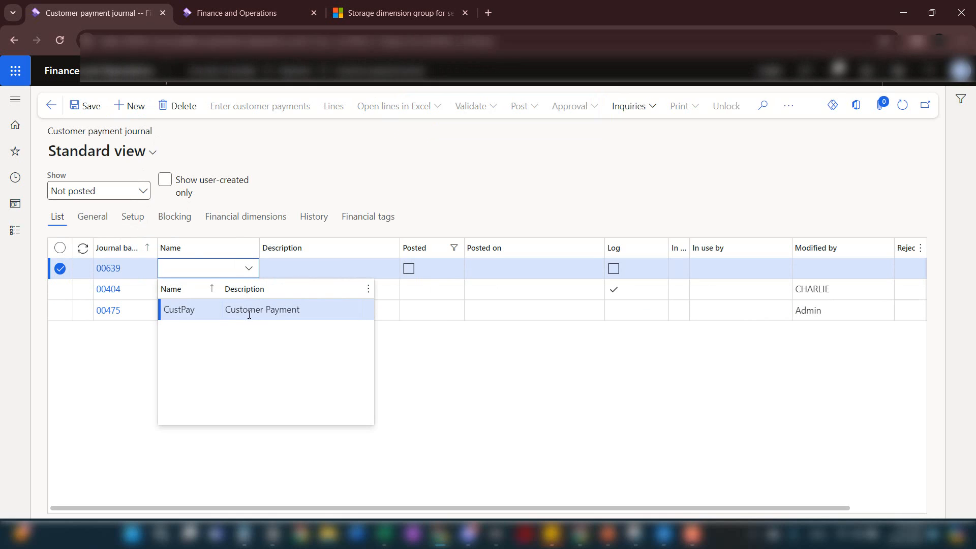
{"action": "left_click", "coordinate": [249, 311]}
{"action": "left_click", "coordinate": [326, 110]}
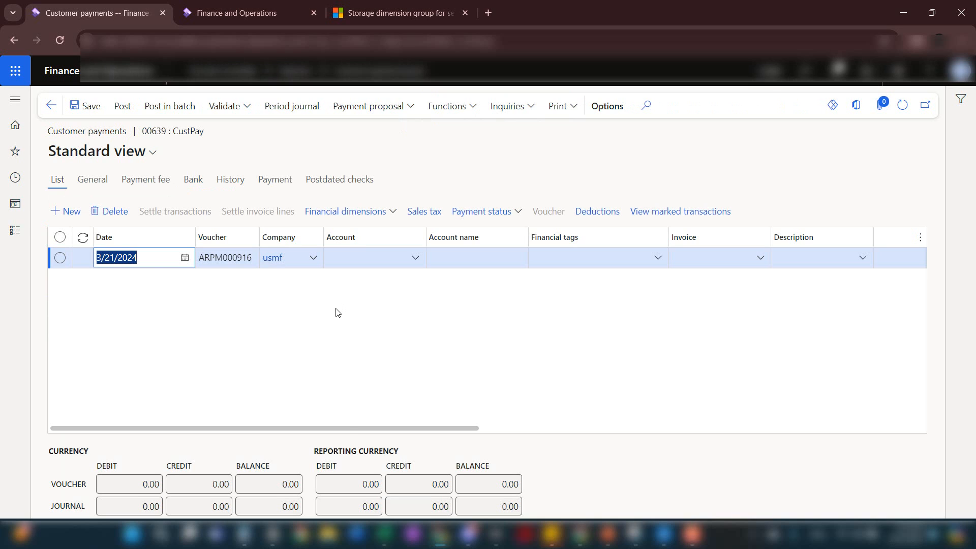
Assign the Forest Wholesales customer account to the payment line and mark the 700.00 prepayment invoice for settlement
{"action": "left_click_drag", "start_coordinate": [350, 432], "coordinate": [369, 431]}
{"action": "left_click", "coordinate": [376, 261]}
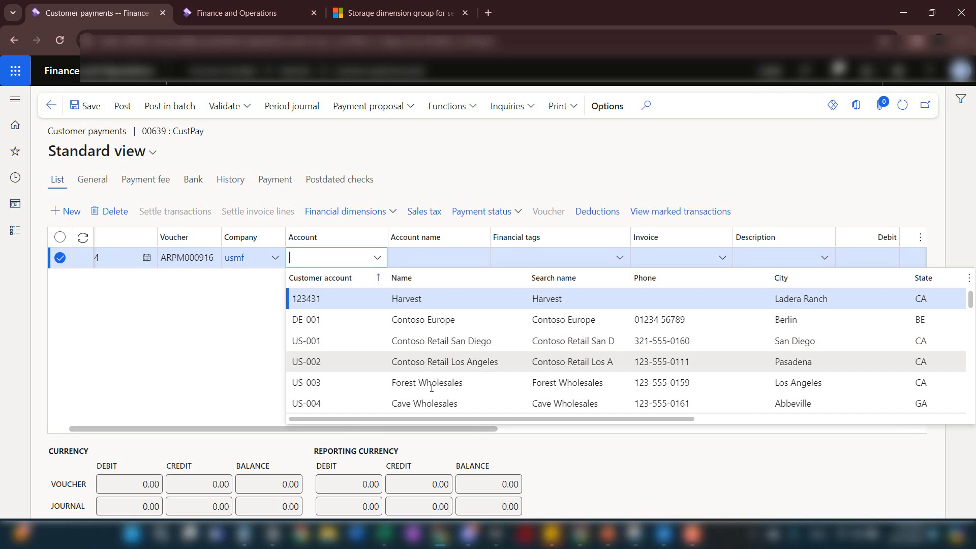
{"action": "left_click", "coordinate": [325, 382]}
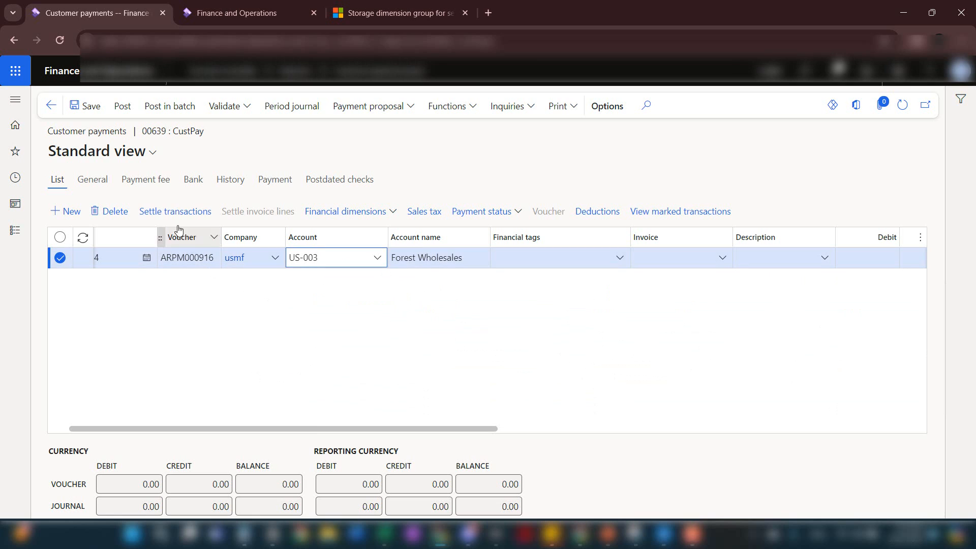
{"action": "left_click", "coordinate": [176, 220]}
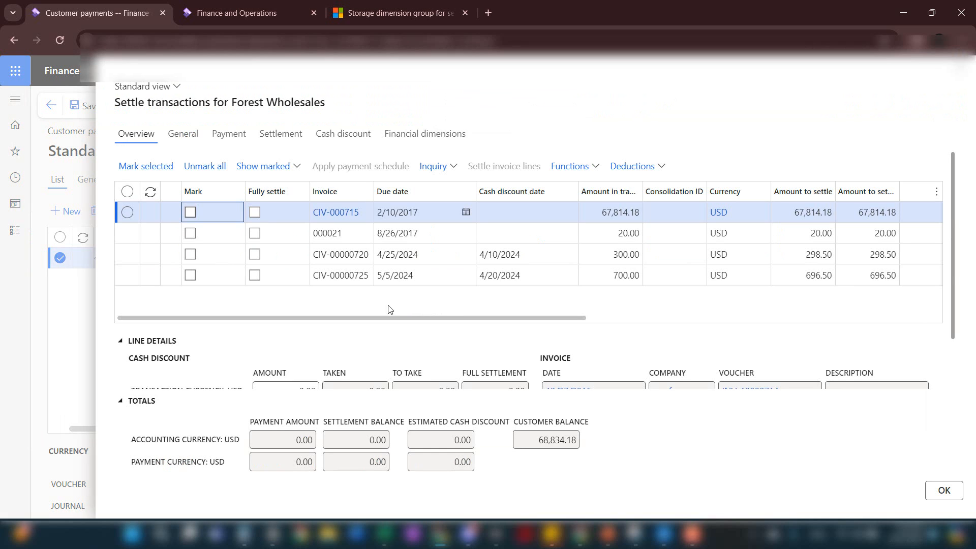
{"action": "left_click", "coordinate": [190, 275]}
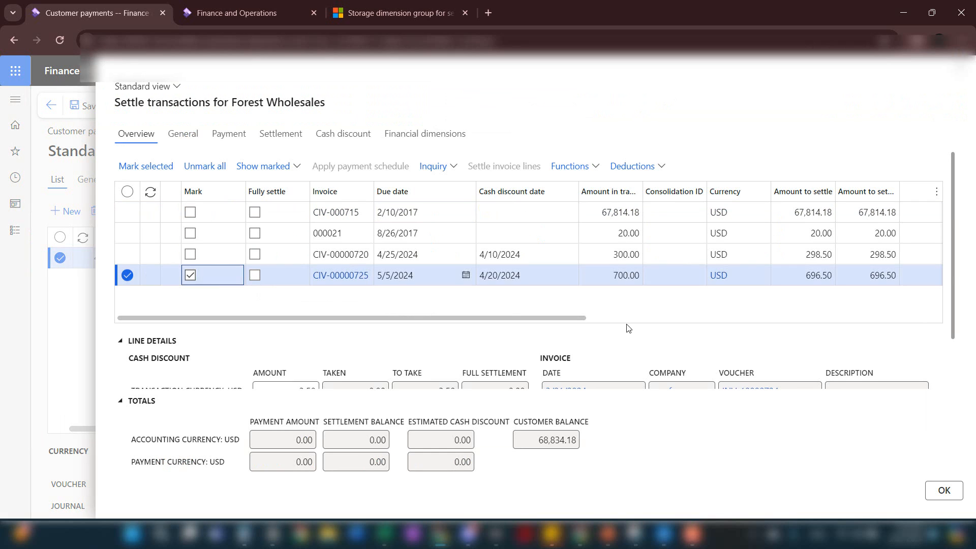
{"action": "left_click", "coordinate": [940, 495]}
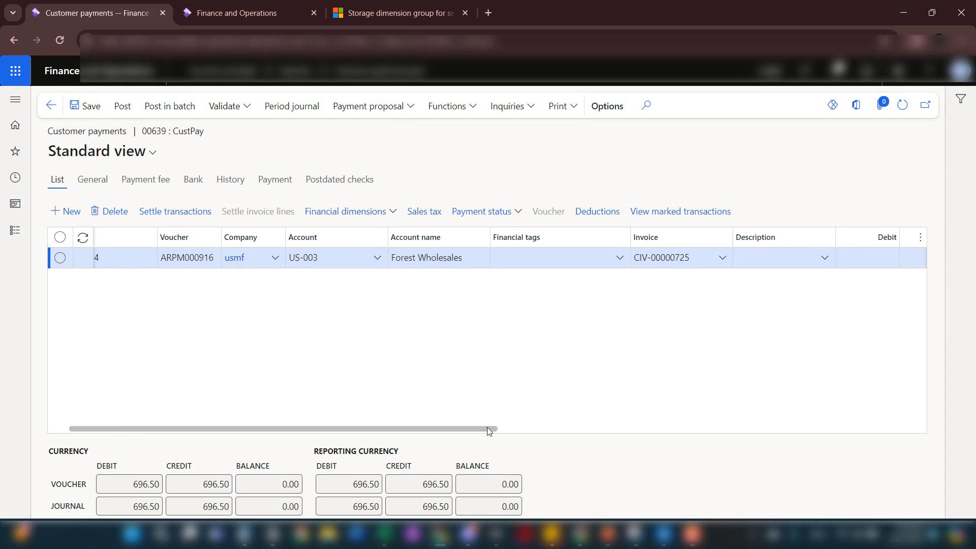
Set the payment line's method of payment to CASH and post the customer payment journal
{"action": "left_click_drag", "start_coordinate": [487, 428], "coordinate": [667, 430]}
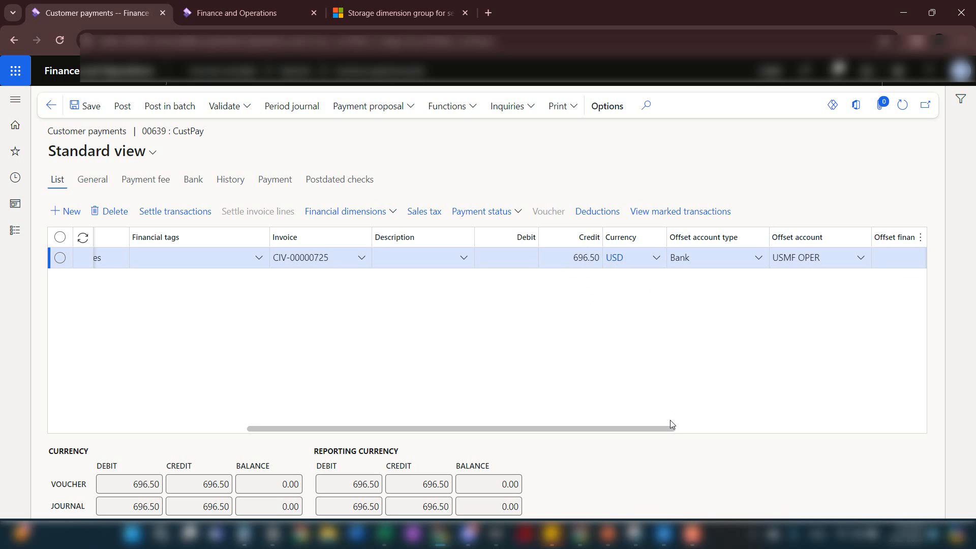
{"action": "left_click_drag", "start_coordinate": [665, 429], "coordinate": [795, 322]}
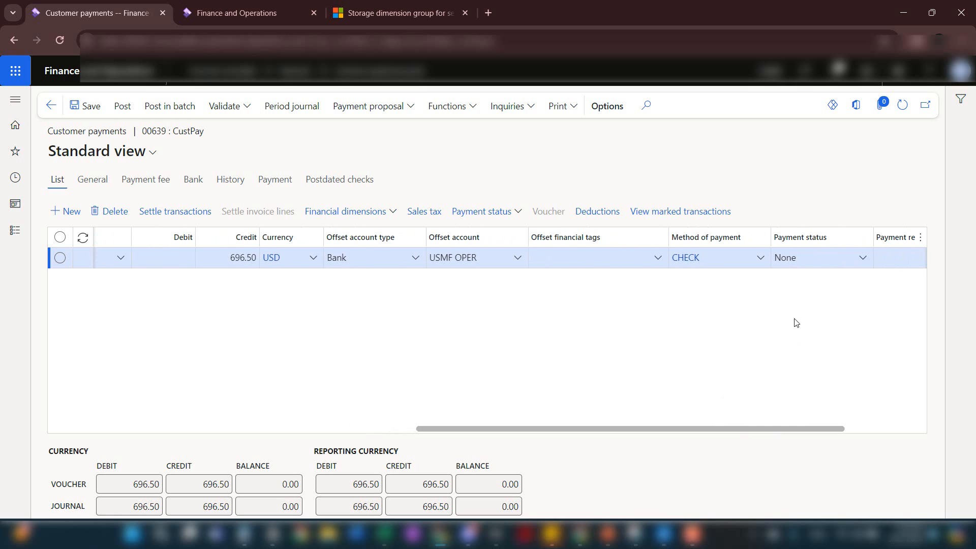
{"action": "left_click", "coordinate": [761, 262]}
{"action": "left_click", "coordinate": [727, 301]}
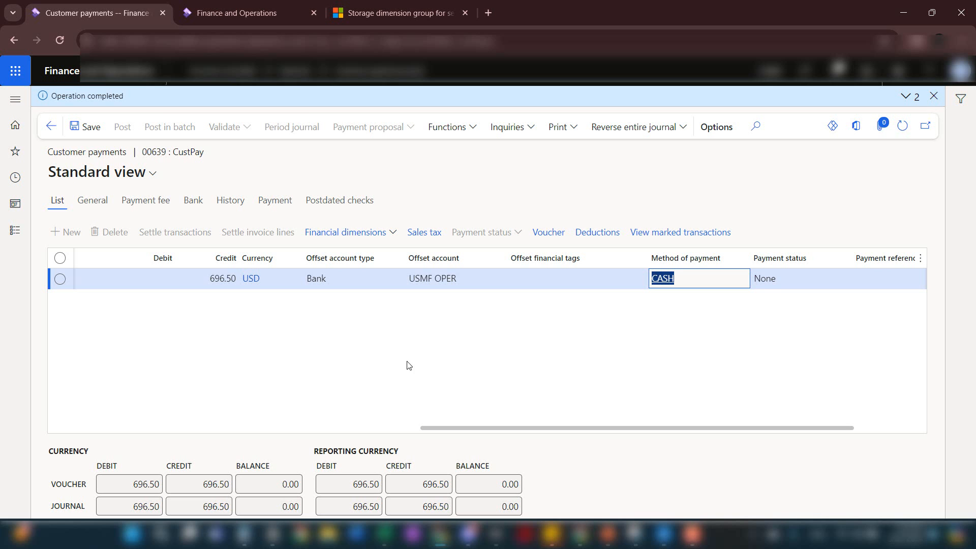
Post the picking list for the open Forest Wholesales prepayment sales order, quantity All, without printing
{"action": "left_click", "coordinate": [17, 234]}
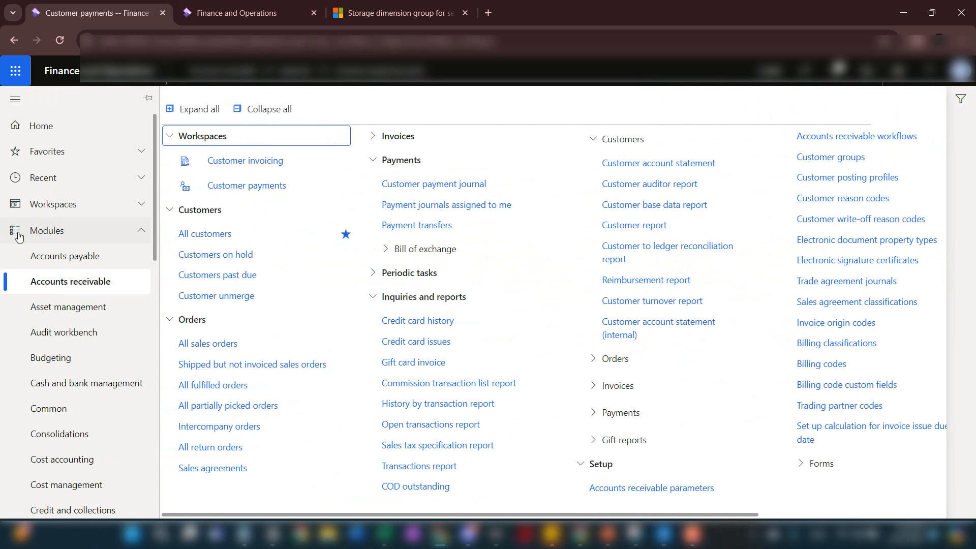
{"action": "left_click", "coordinate": [226, 344]}
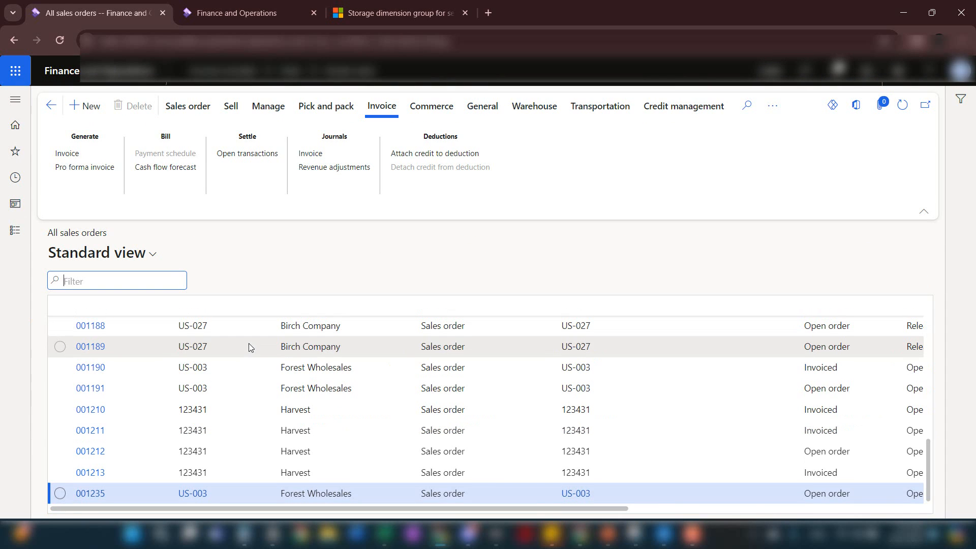
{"action": "left_click", "coordinate": [316, 493]}
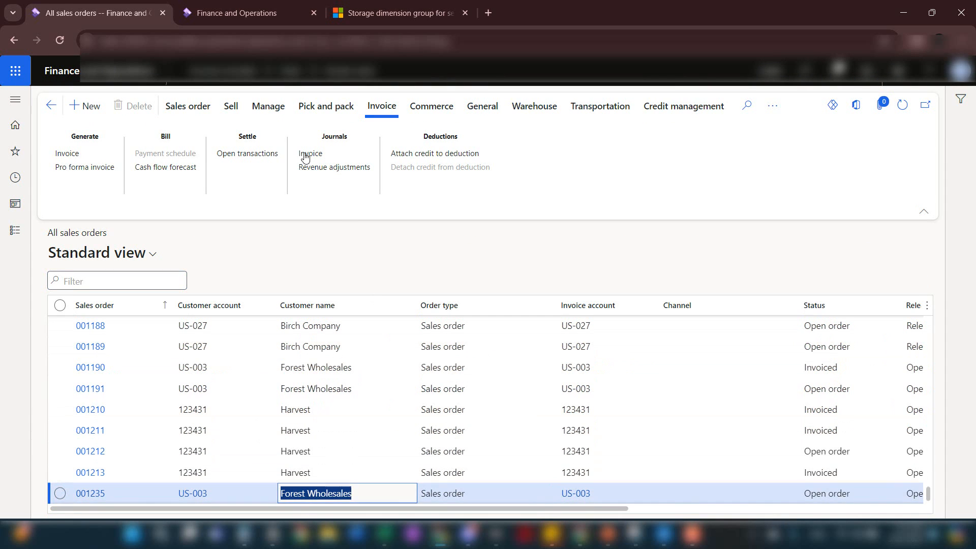
{"action": "left_click", "coordinate": [336, 110]}
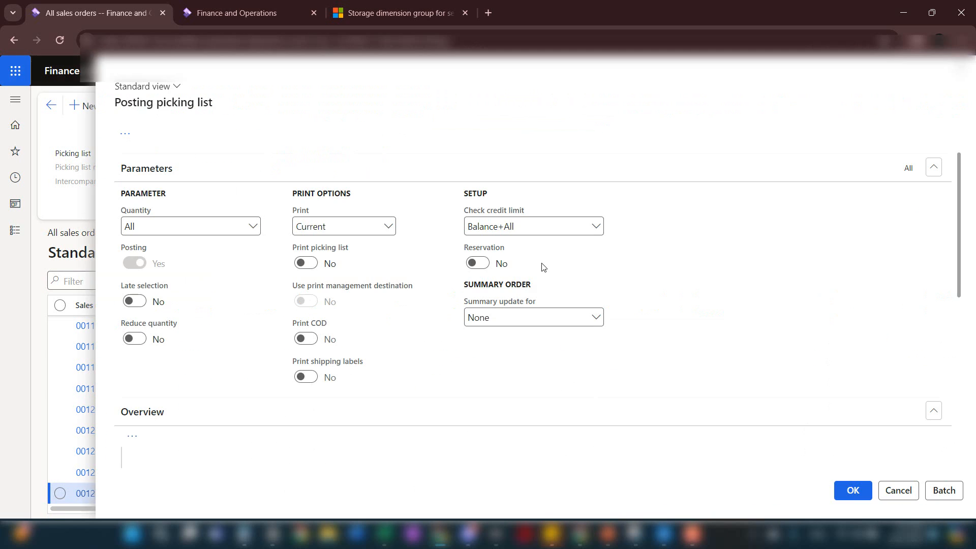
{"action": "scroll", "coordinate": [606, 361], "scroll_direction": "down", "scroll_amount": 7}
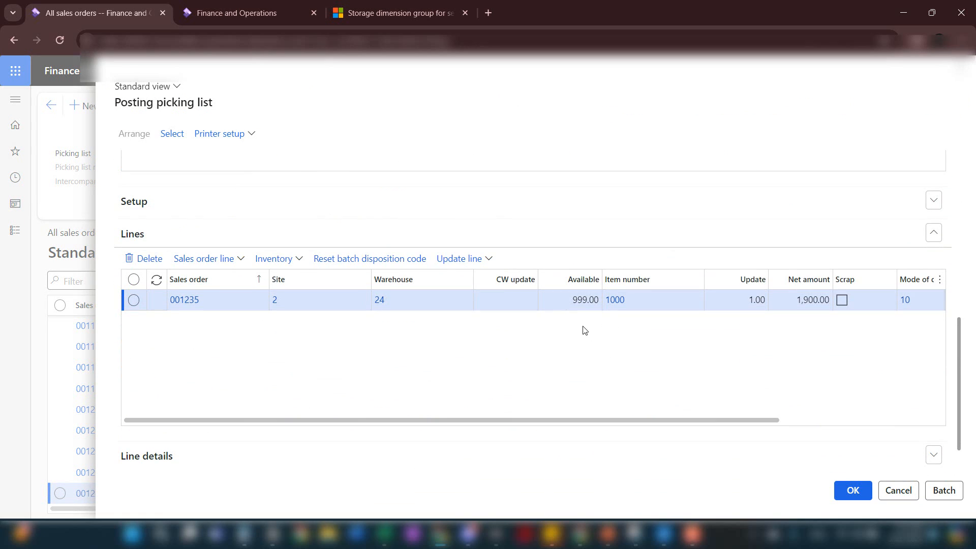
{"action": "scroll", "coordinate": [583, 330], "scroll_direction": "down", "scroll_amount": 1}
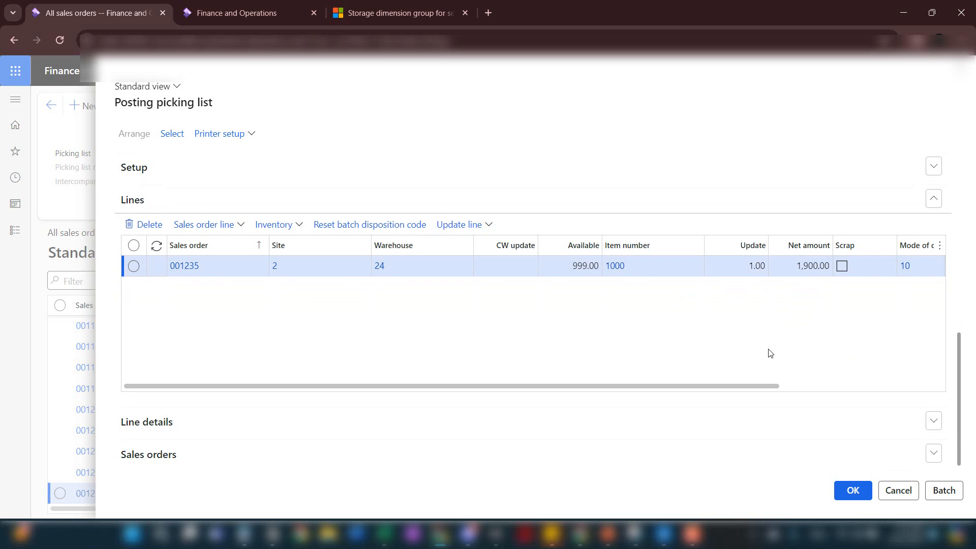
{"action": "left_click", "coordinate": [859, 491]}
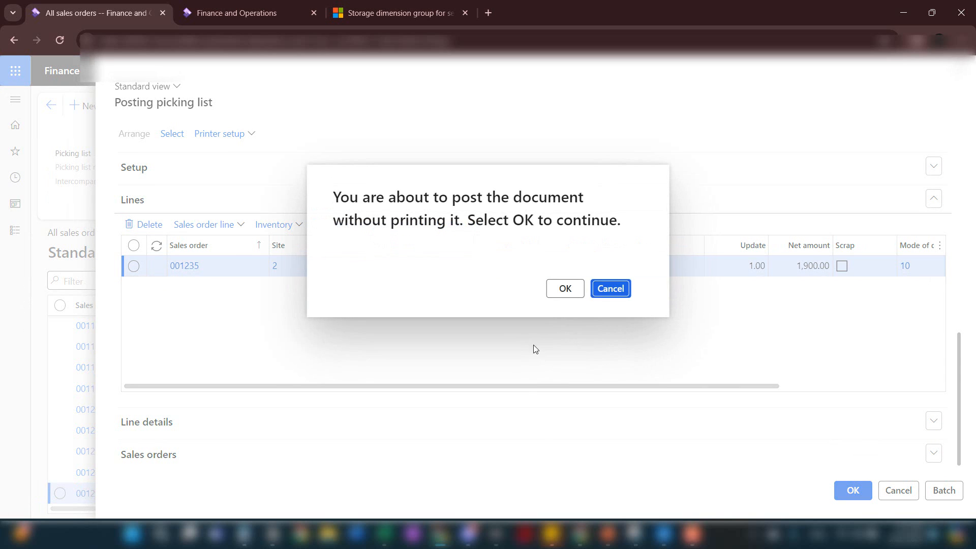
{"action": "left_click", "coordinate": [547, 286]}
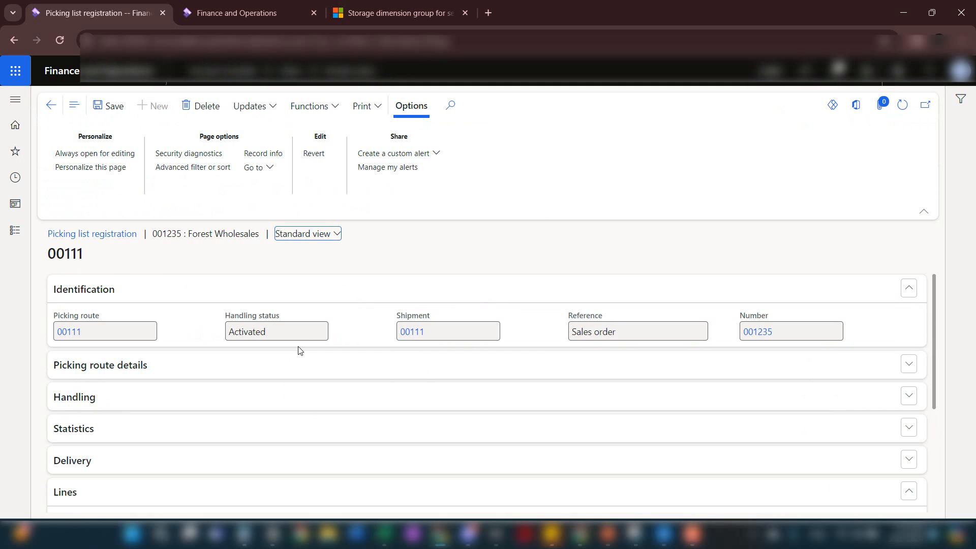
Register the pick of the item 1000 line in the order's picking list registration, and return to the sales order list
{"action": "scroll", "coordinate": [300, 351], "scroll_direction": "down", "scroll_amount": 3}
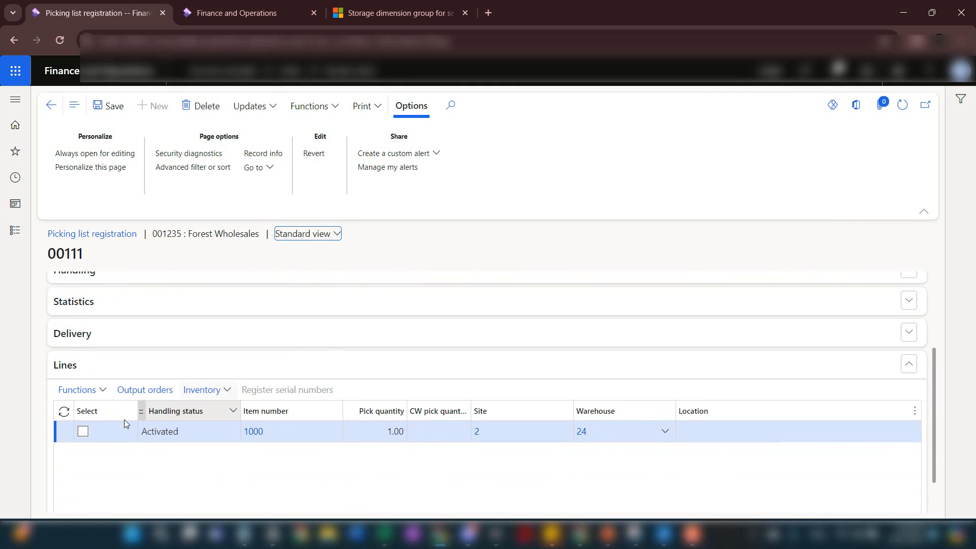
{"action": "left_click", "coordinate": [83, 432]}
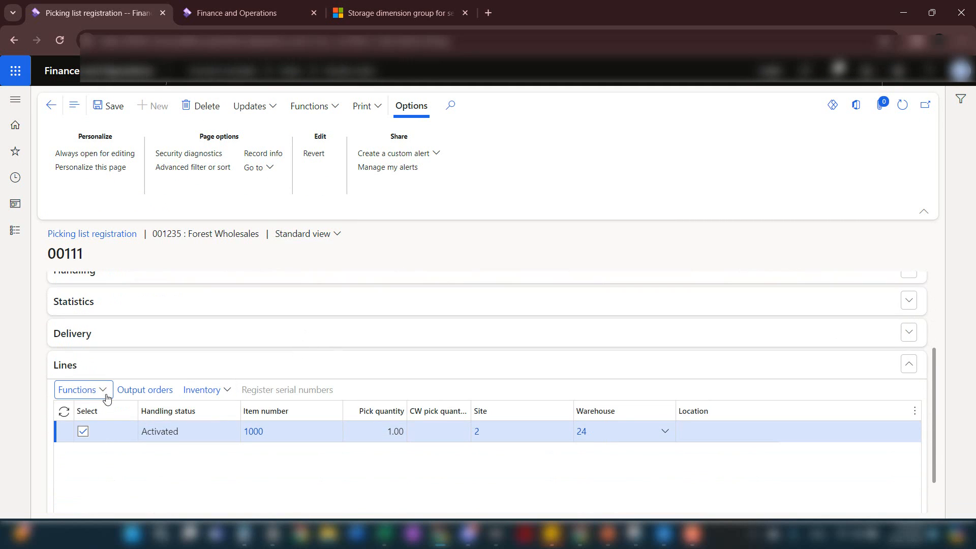
{"action": "left_click", "coordinate": [103, 395]}
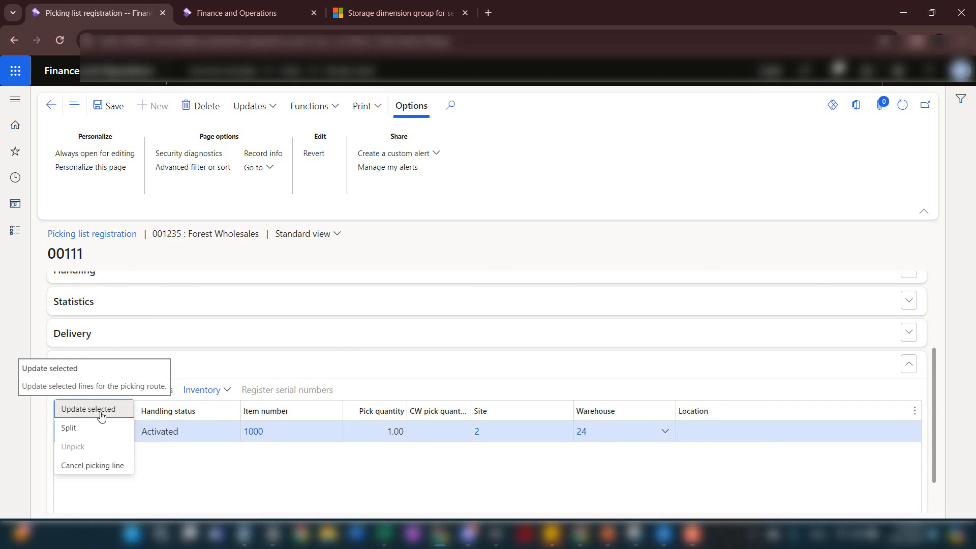
{"action": "left_click", "coordinate": [101, 415]}
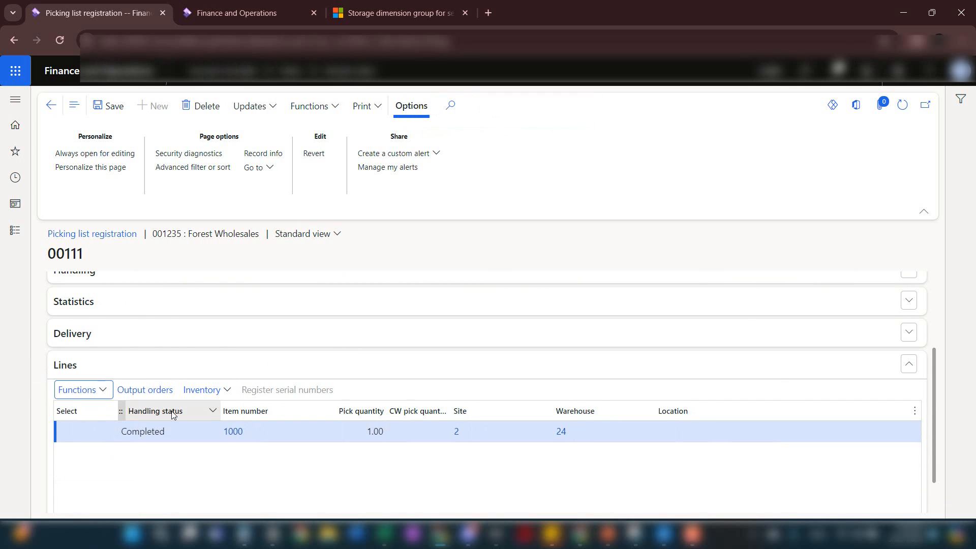
{"action": "left_click", "coordinate": [97, 104]}
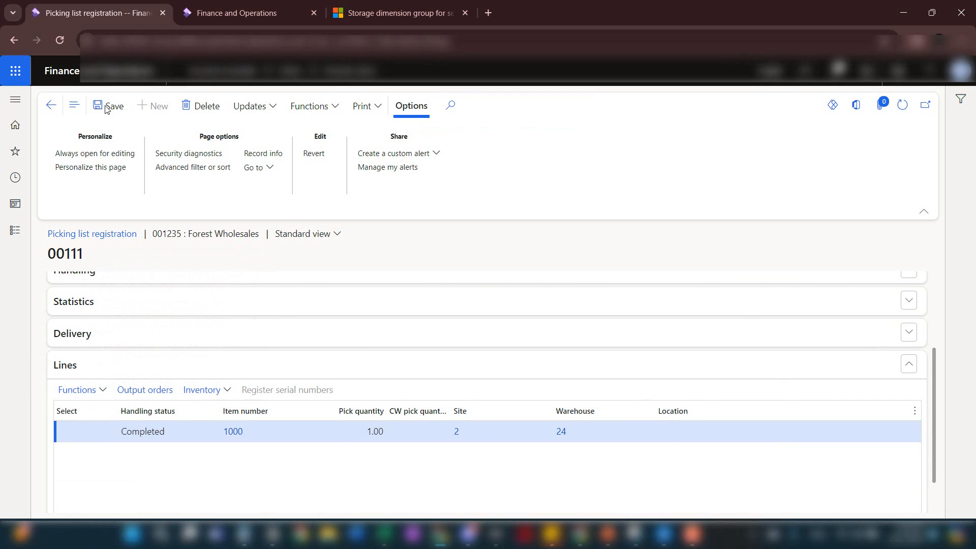
{"action": "left_click", "coordinate": [50, 105]}
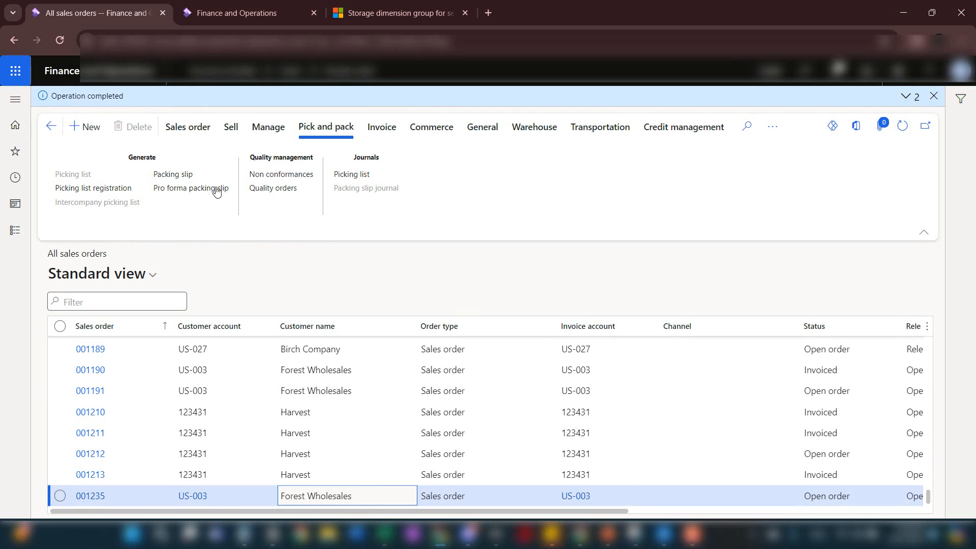
Post the packing slip for the picked Surface Pro 128 GB line of the Forest Wholesales order without printing
{"action": "left_click", "coordinate": [192, 174]}
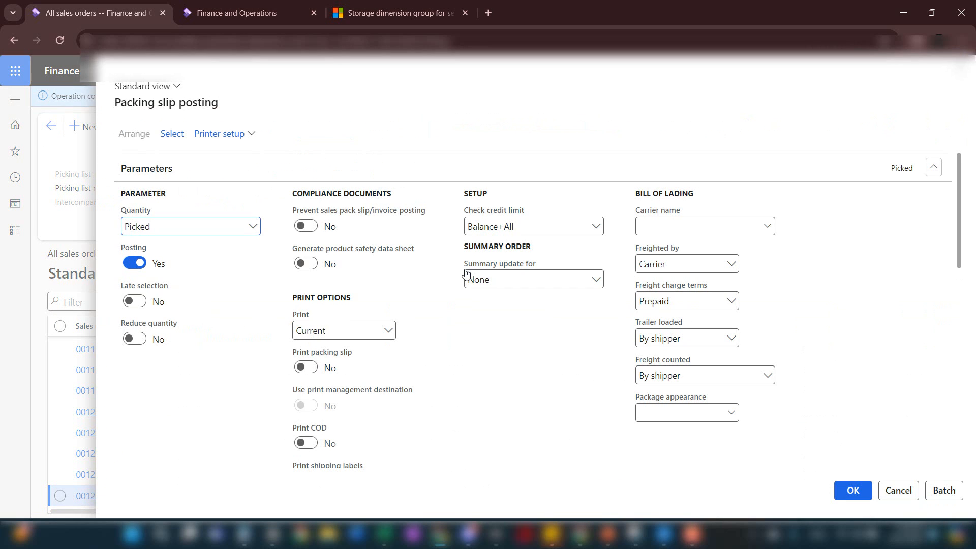
{"action": "scroll", "coordinate": [465, 273], "scroll_direction": "down", "scroll_amount": 10}
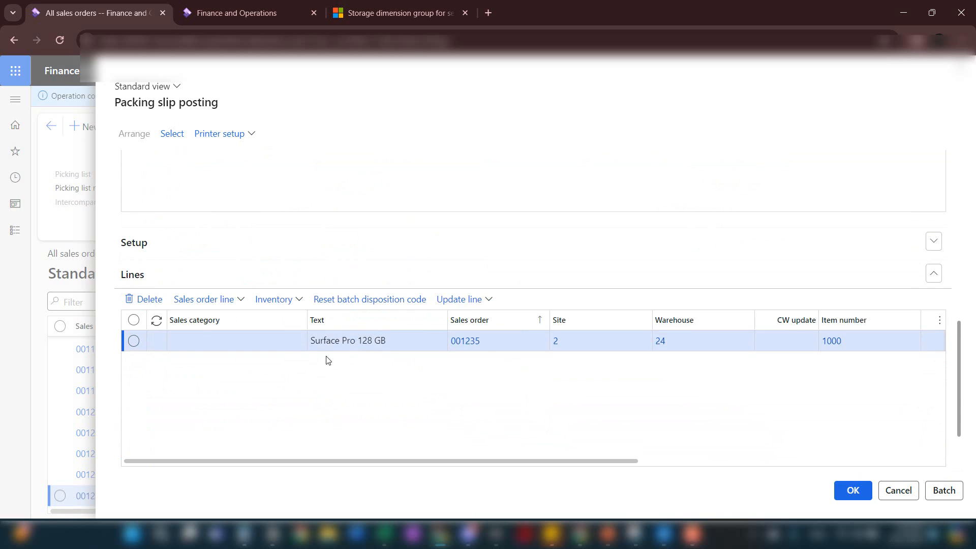
{"action": "scroll", "coordinate": [401, 389], "scroll_direction": "down", "scroll_amount": 1}
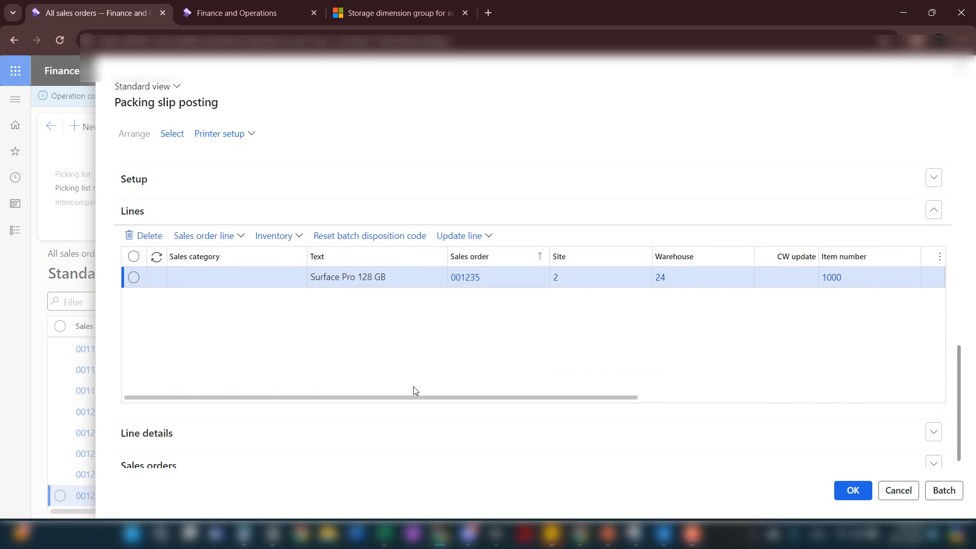
{"action": "left_click", "coordinate": [394, 434]}
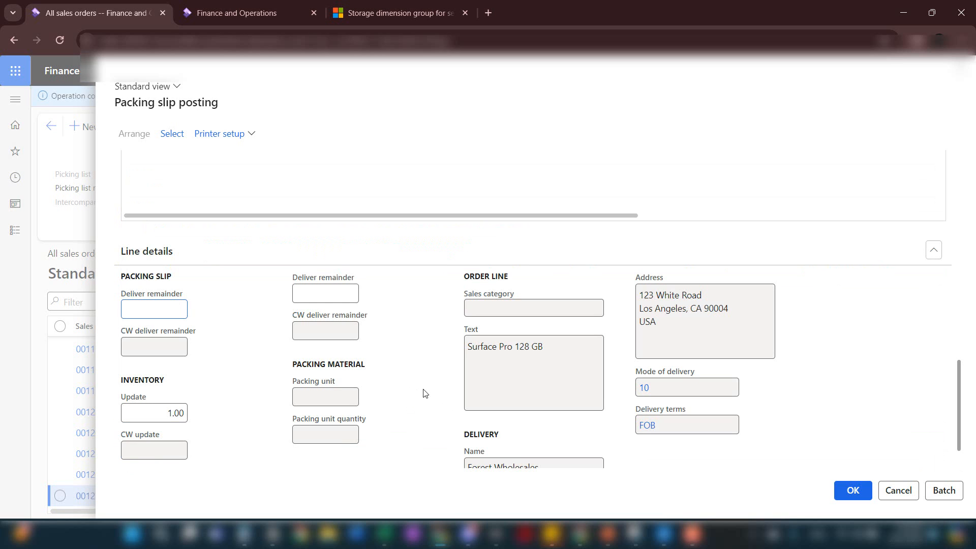
{"action": "scroll", "coordinate": [424, 393], "scroll_direction": "up", "scroll_amount": 4}
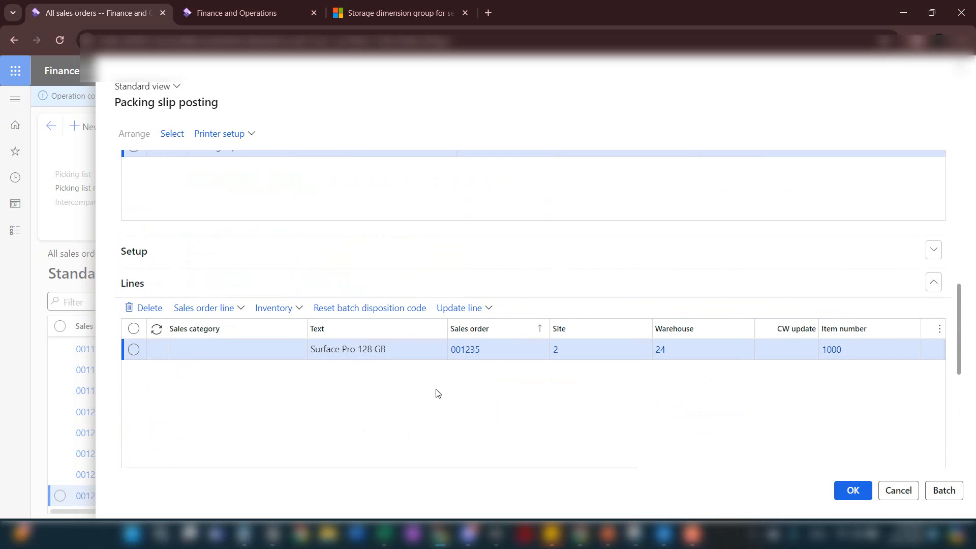
{"action": "left_click", "coordinate": [852, 491]}
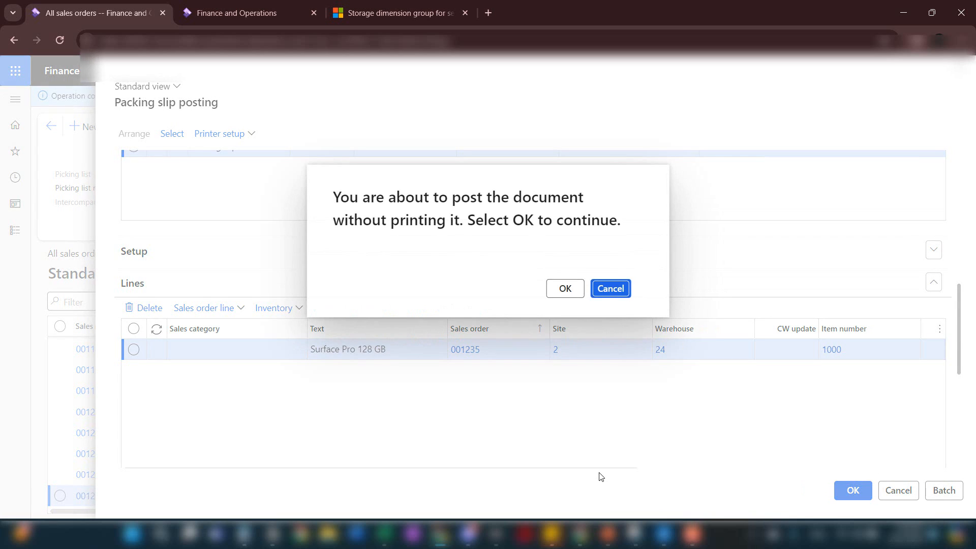
{"action": "left_click", "coordinate": [567, 298]}
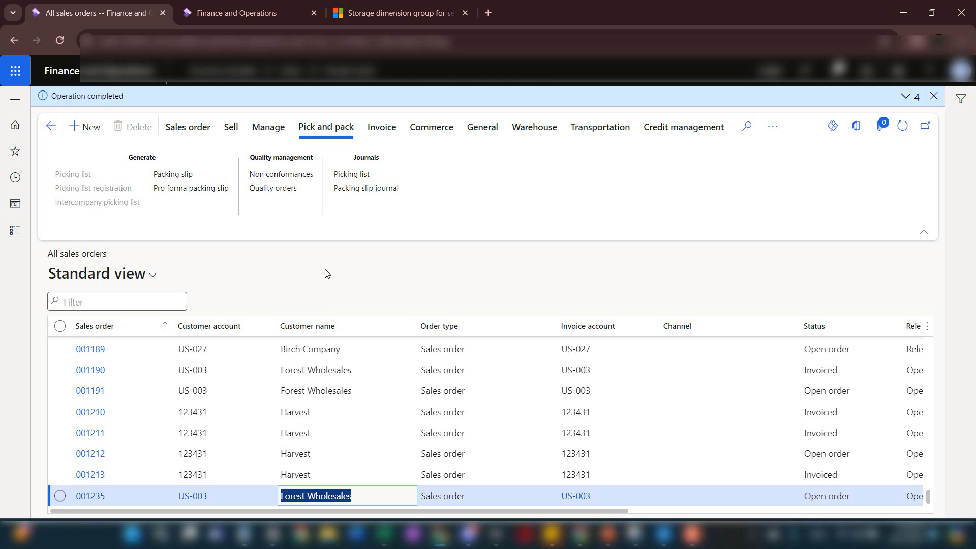
Post the invoice for the Forest Wholesales order's Surface Pro 128 GB and Customer Prepayment lines, quantity All, without printing
{"action": "left_click", "coordinate": [384, 133]}
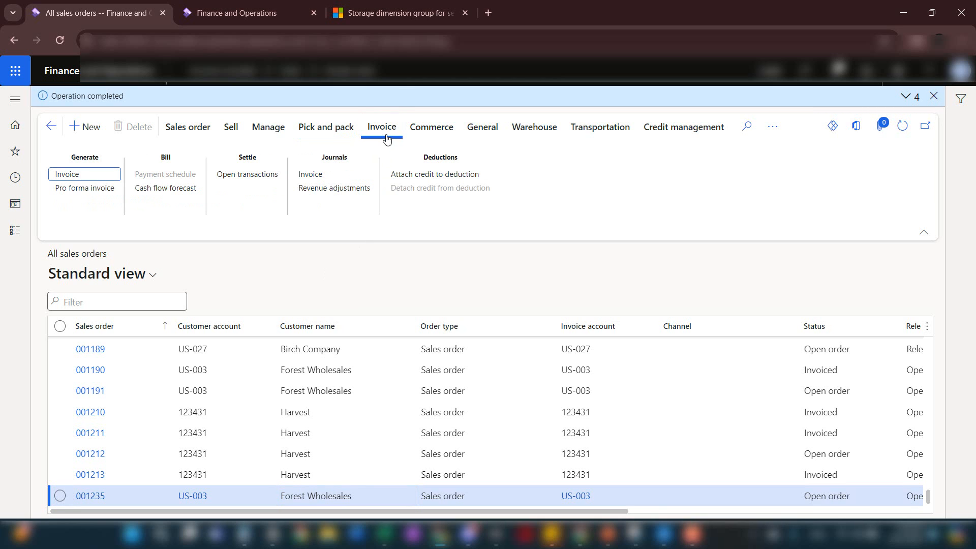
{"action": "left_click", "coordinate": [62, 174]}
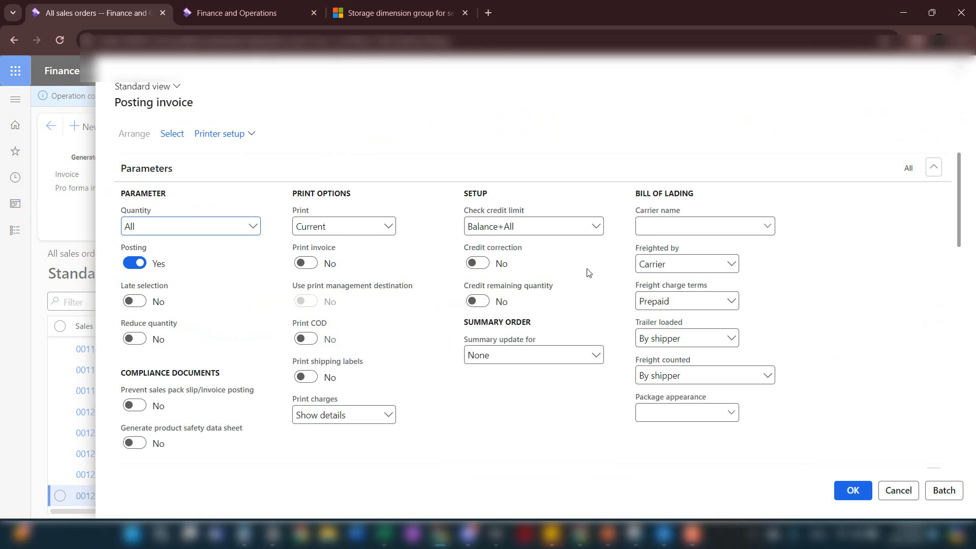
{"action": "mouse_move", "coordinate": [526, 288]}
{"action": "scroll", "coordinate": [525, 288], "scroll_direction": "down", "scroll_amount": 4}
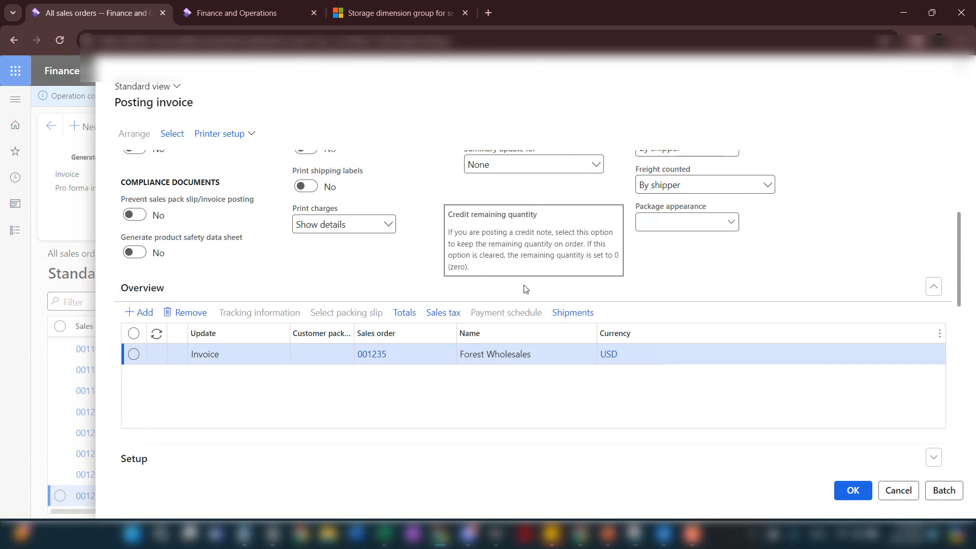
{"action": "scroll", "coordinate": [525, 288], "scroll_direction": "down", "scroll_amount": 1}
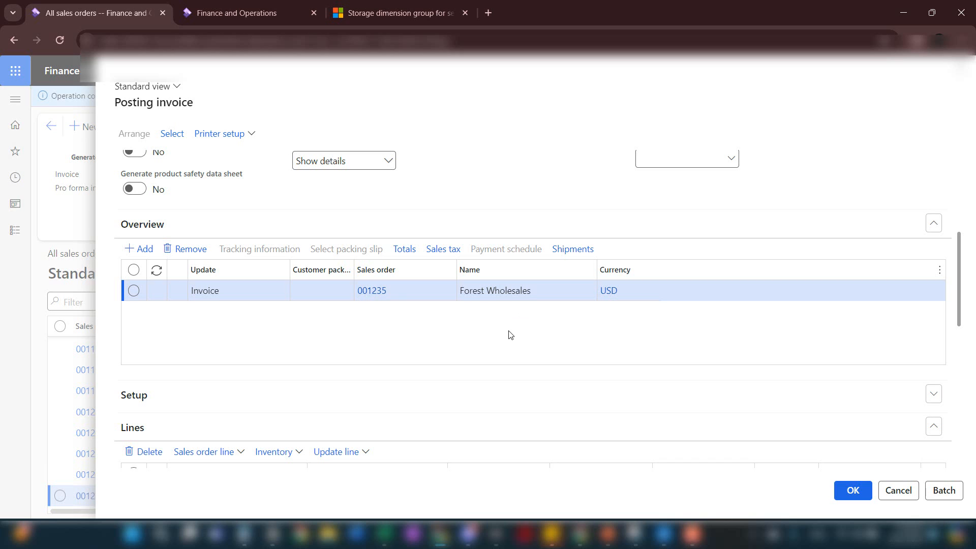
{"action": "scroll", "coordinate": [510, 334], "scroll_direction": "down", "scroll_amount": 3}
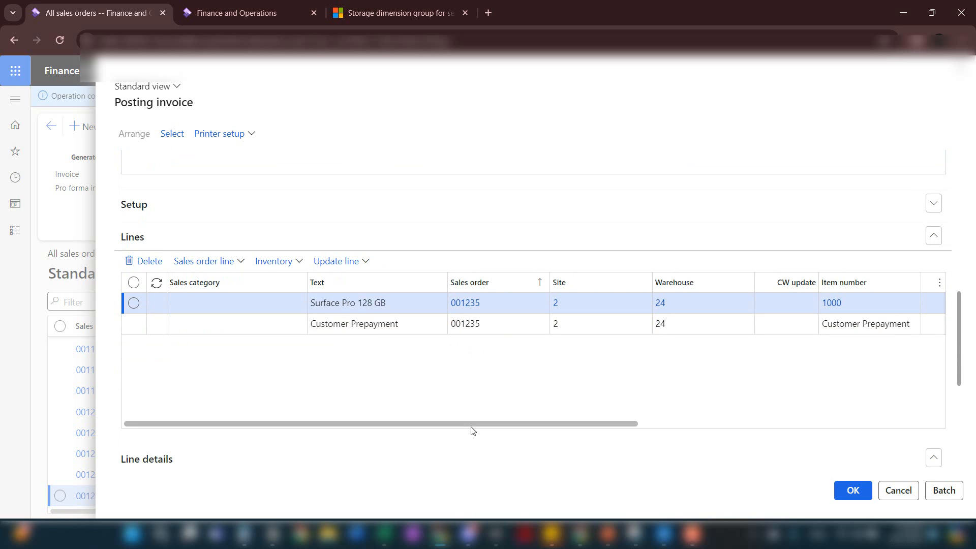
{"action": "left_click_drag", "start_coordinate": [471, 427], "coordinate": [546, 427]}
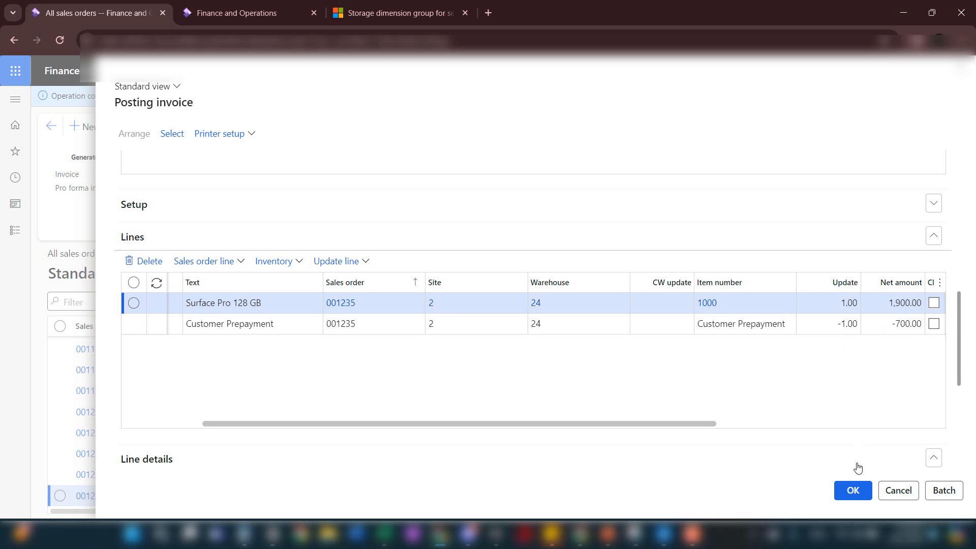
{"action": "left_click", "coordinate": [853, 490]}
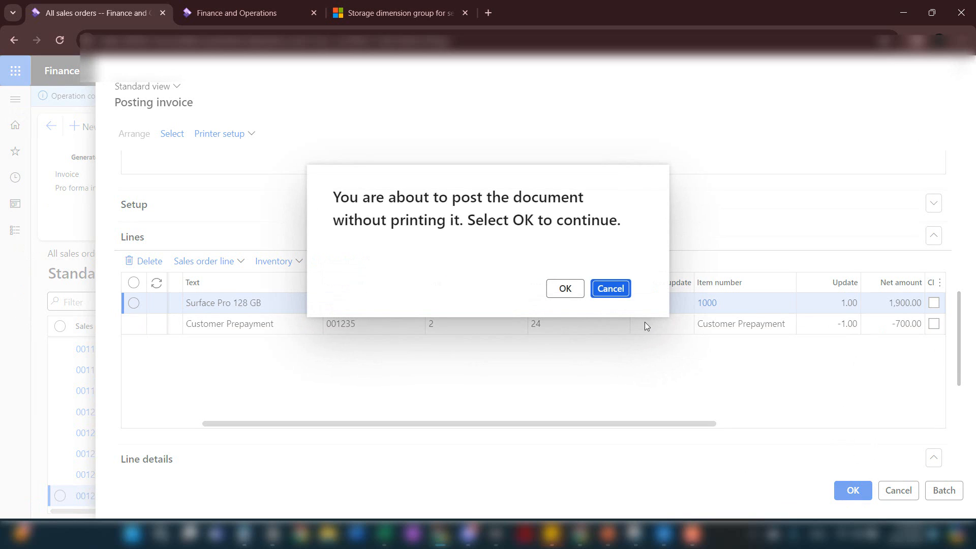
{"action": "left_click", "coordinate": [565, 288]}
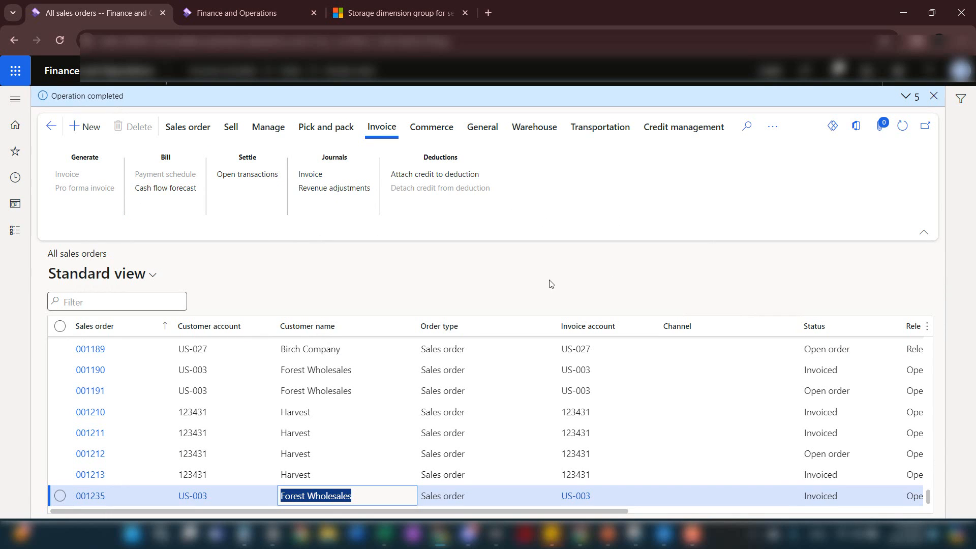
Open the order's invoice journal and select the final invoice to check its amount
{"action": "left_click", "coordinate": [338, 178]}
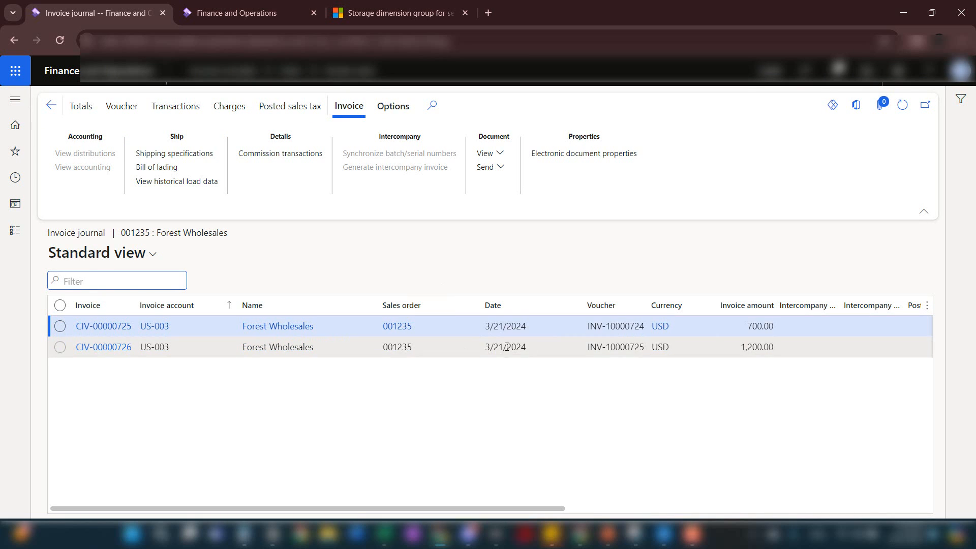
{"action": "left_click", "coordinate": [760, 348]}
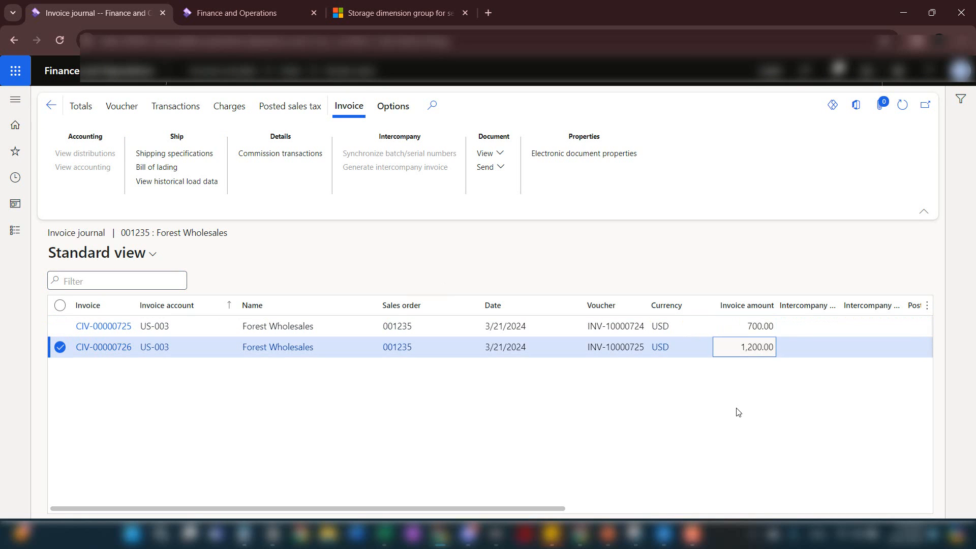